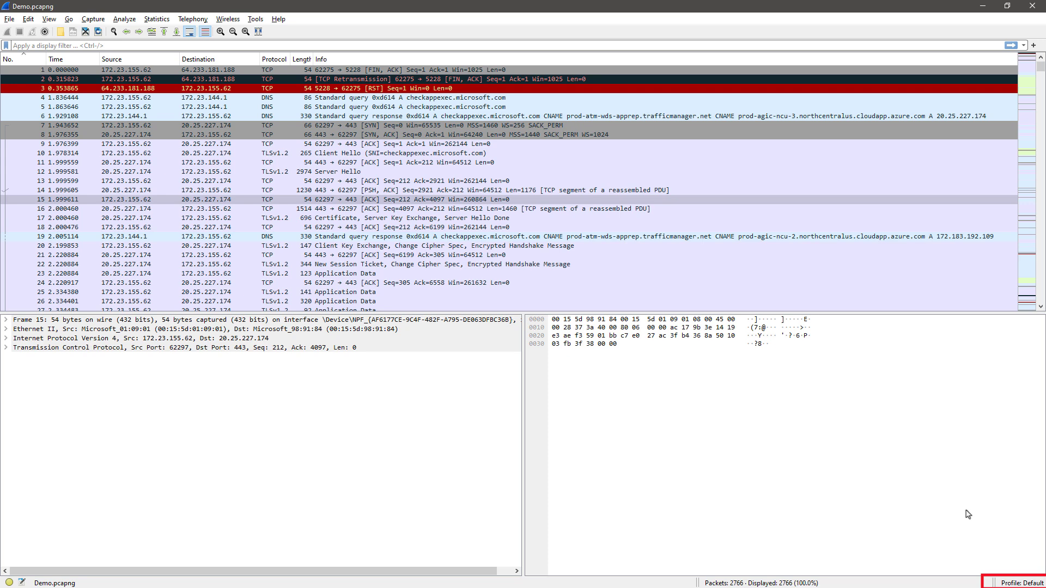
Switch the configuration profile to TCP - Level 1.
click(1023, 582)
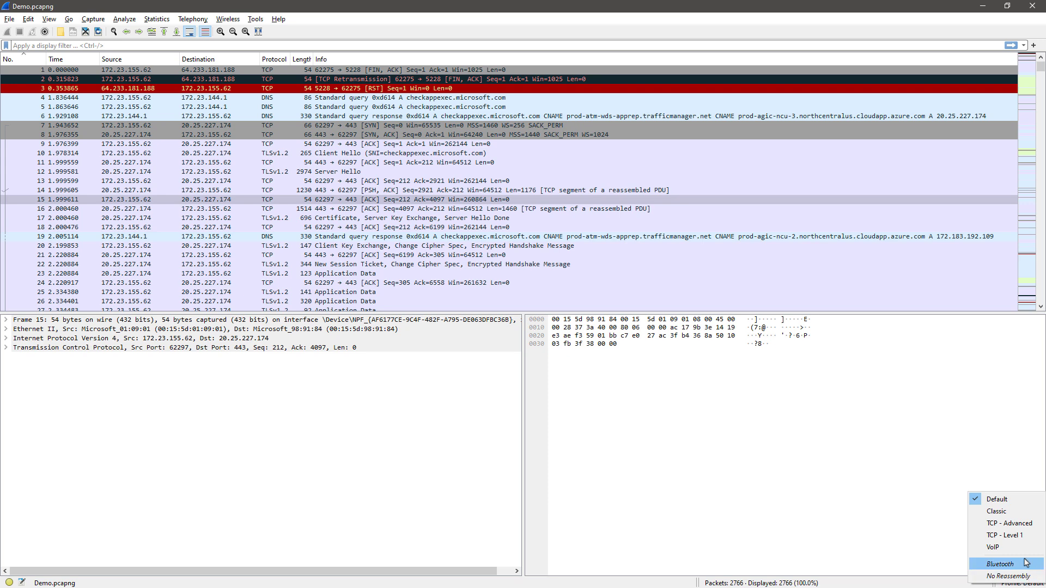
click(1028, 537)
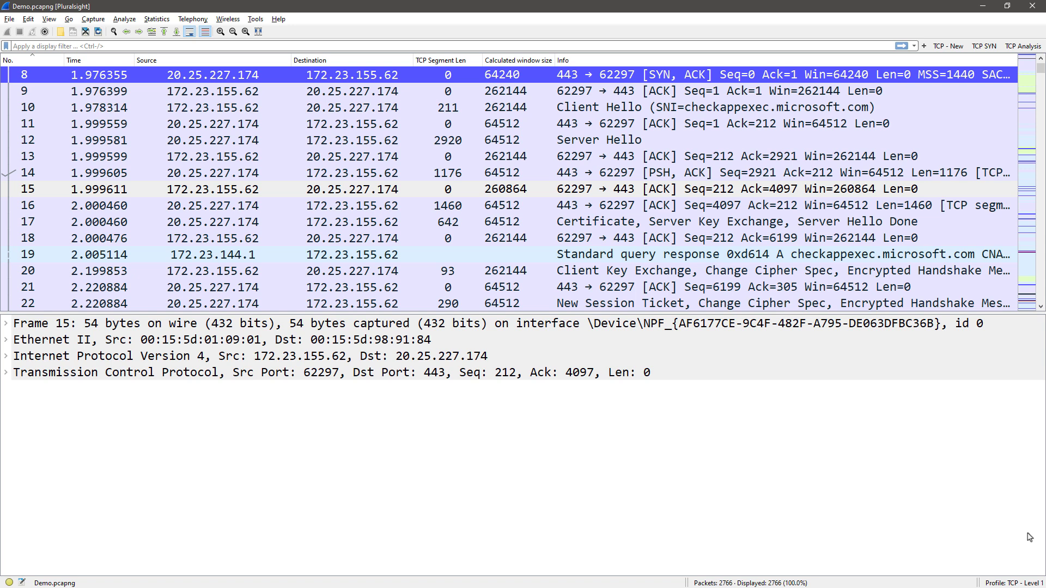
click(28, 19)
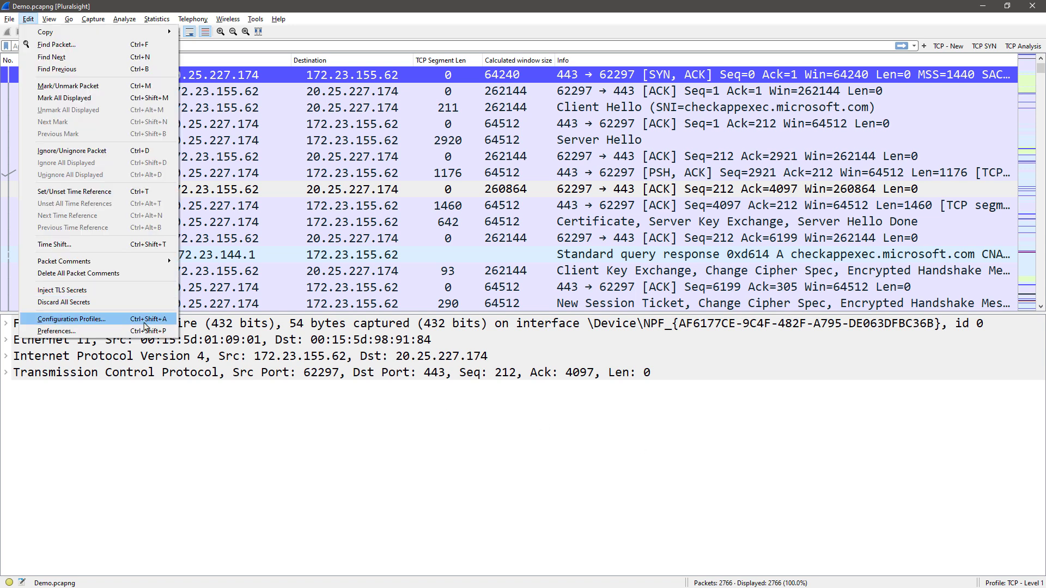
click(938, 329)
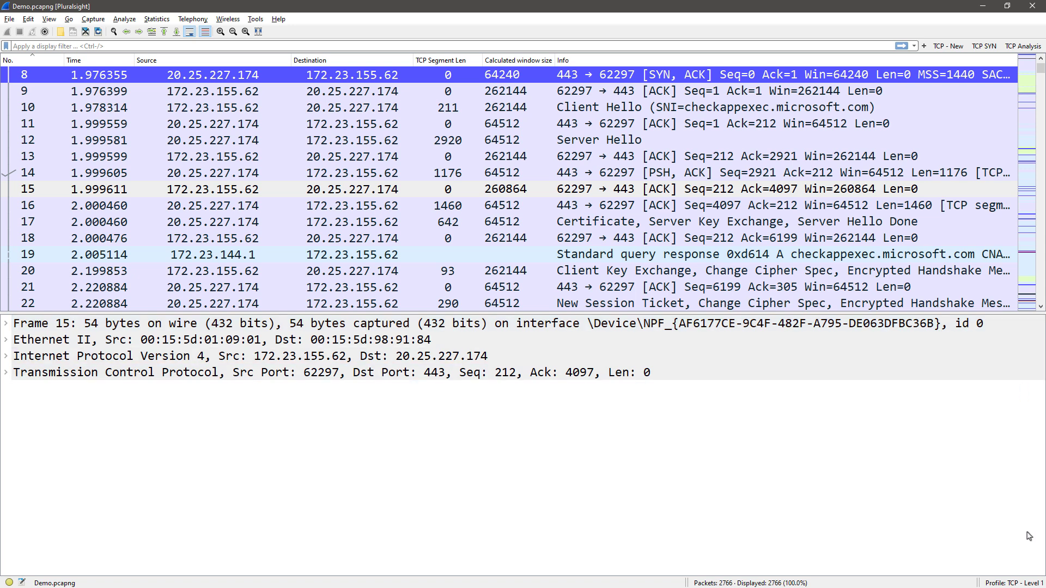
right_click(1013, 586)
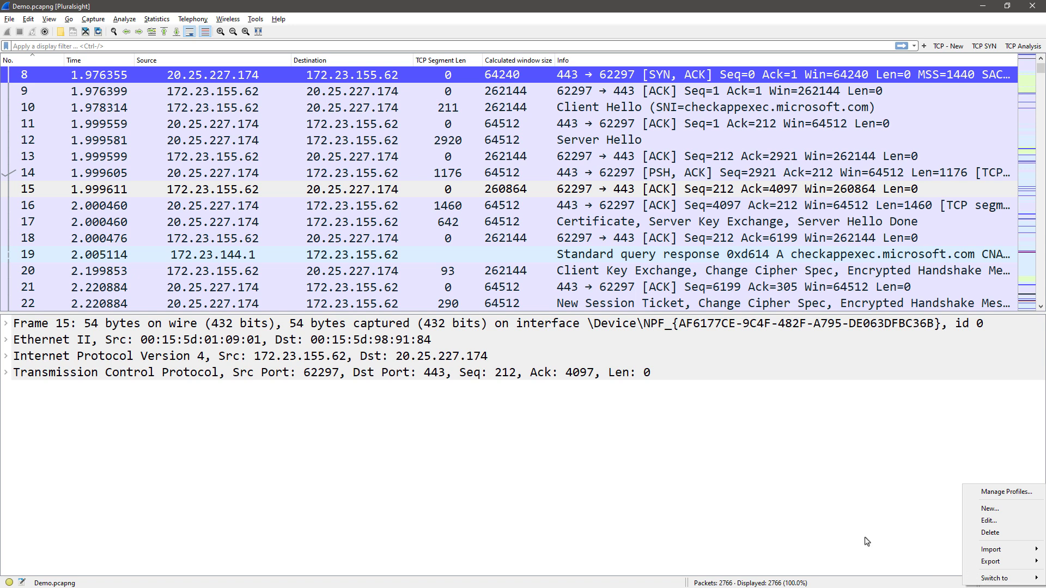
click(370, 396)
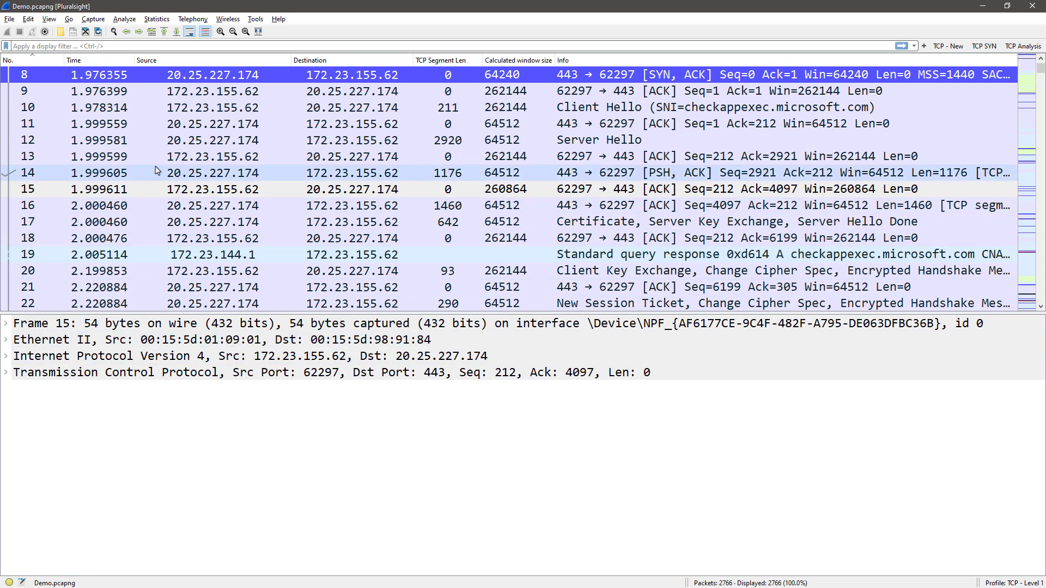
Open the preferences and review the list of packet list columns with their types and fields.
click(28, 19)
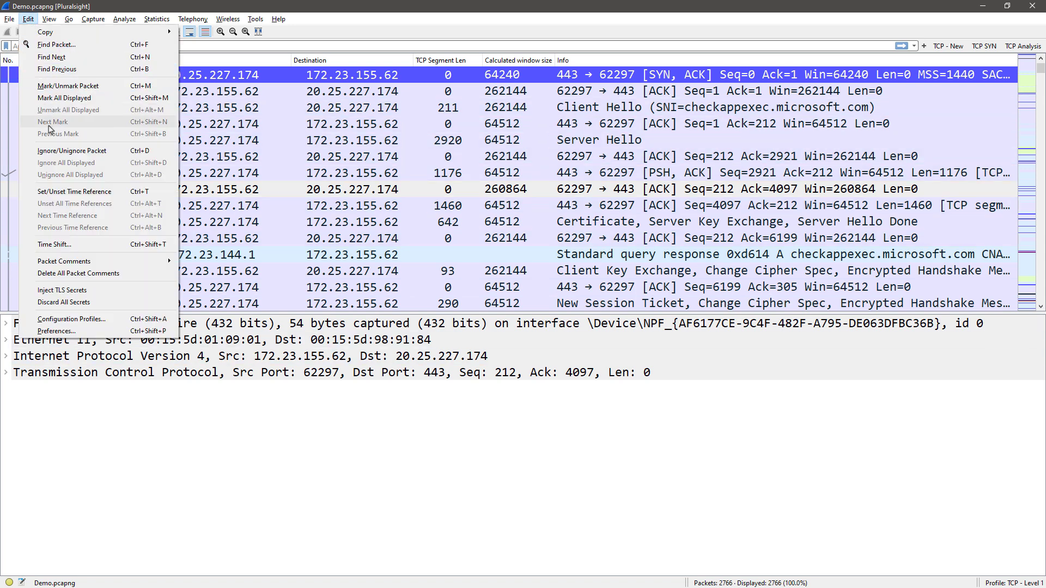
click(57, 331)
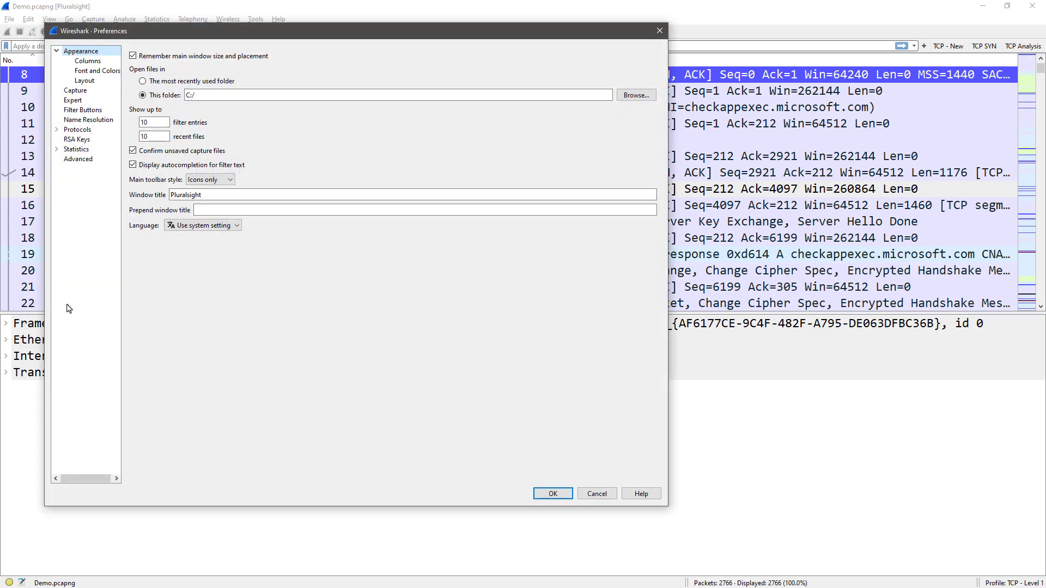
click(94, 64)
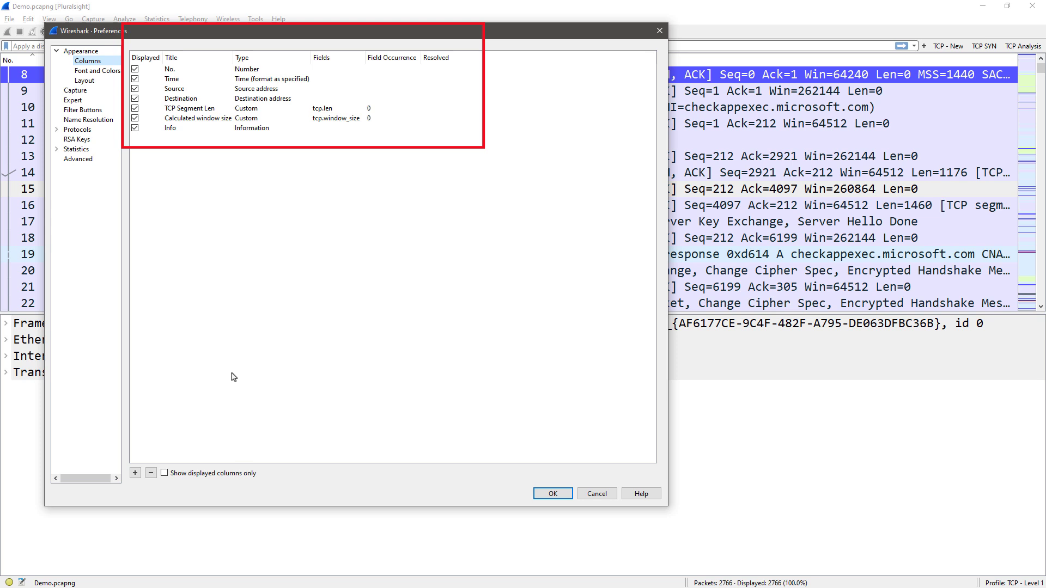
Review the main window font options and the background colour choices for the active selected item.
click(113, 74)
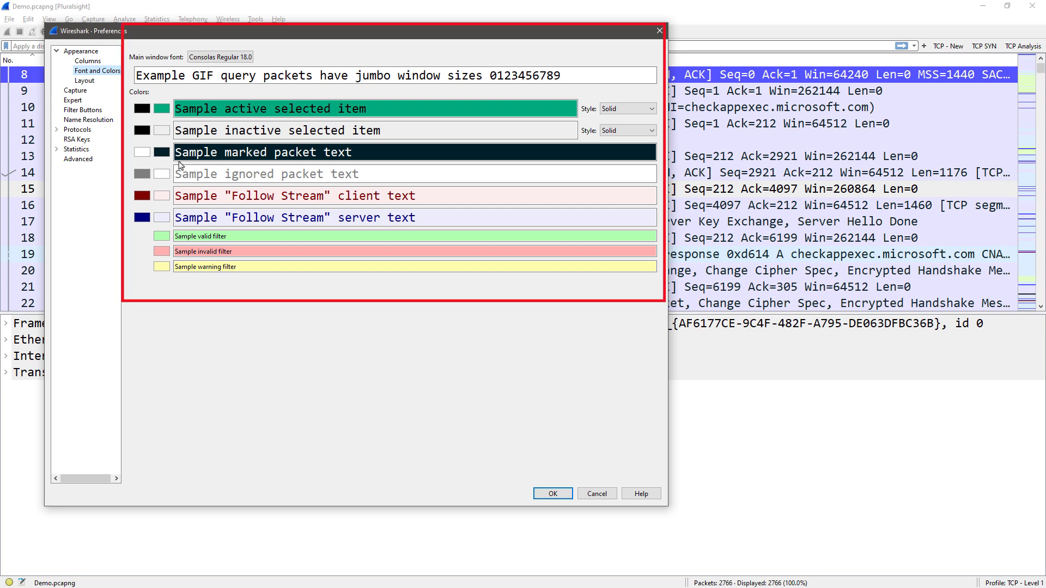
click(241, 58)
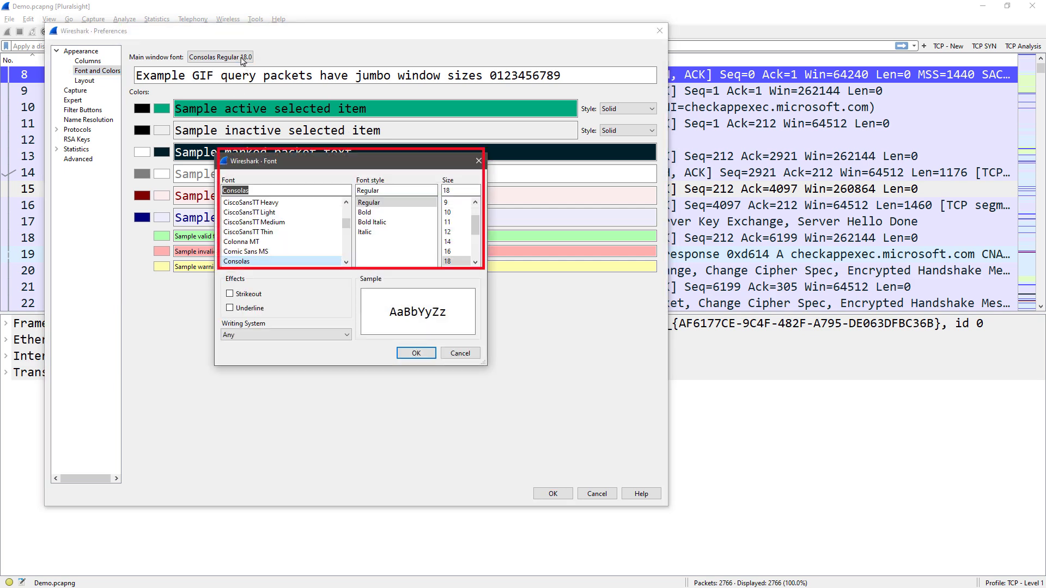
click(461, 353)
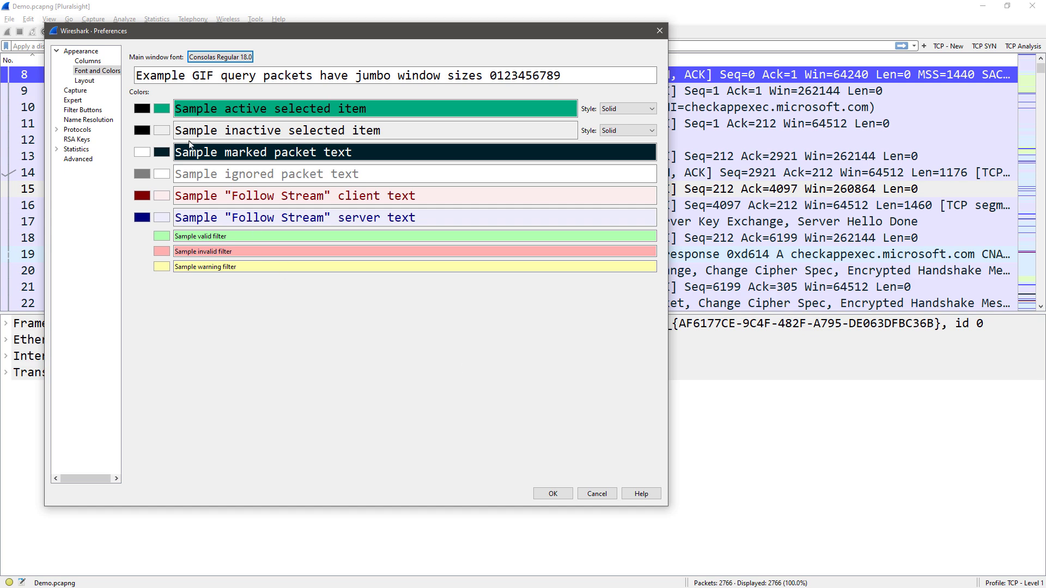
click(175, 111)
click(165, 108)
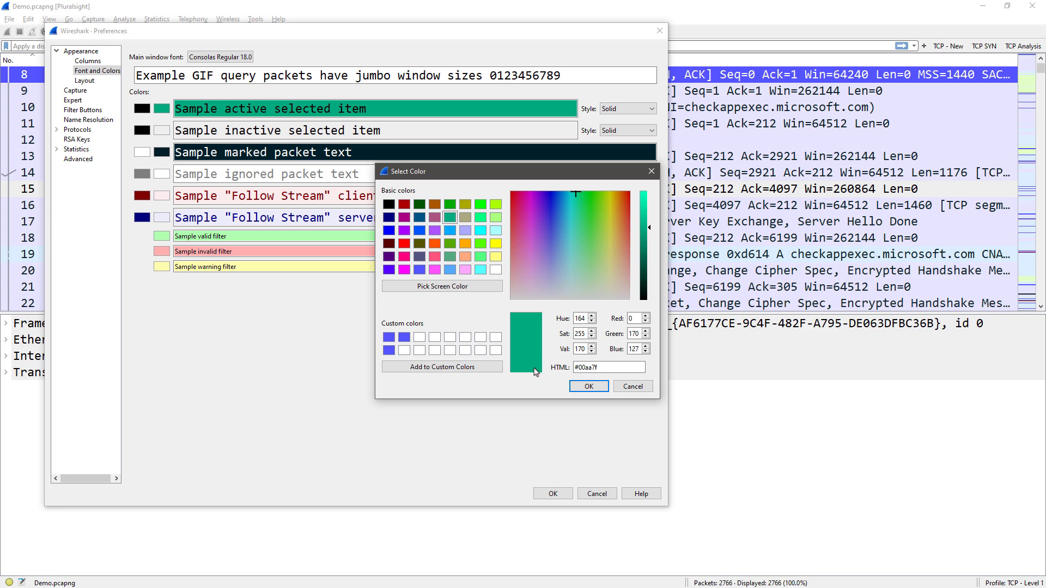
click(635, 386)
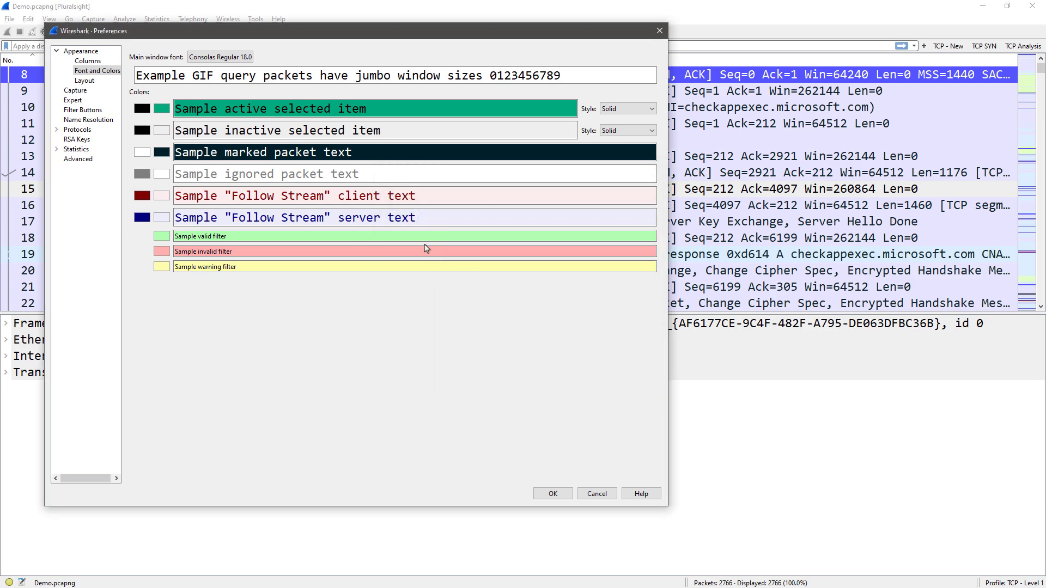
Set the text colour of the active selected item to white (#ffffff).
click(142, 109)
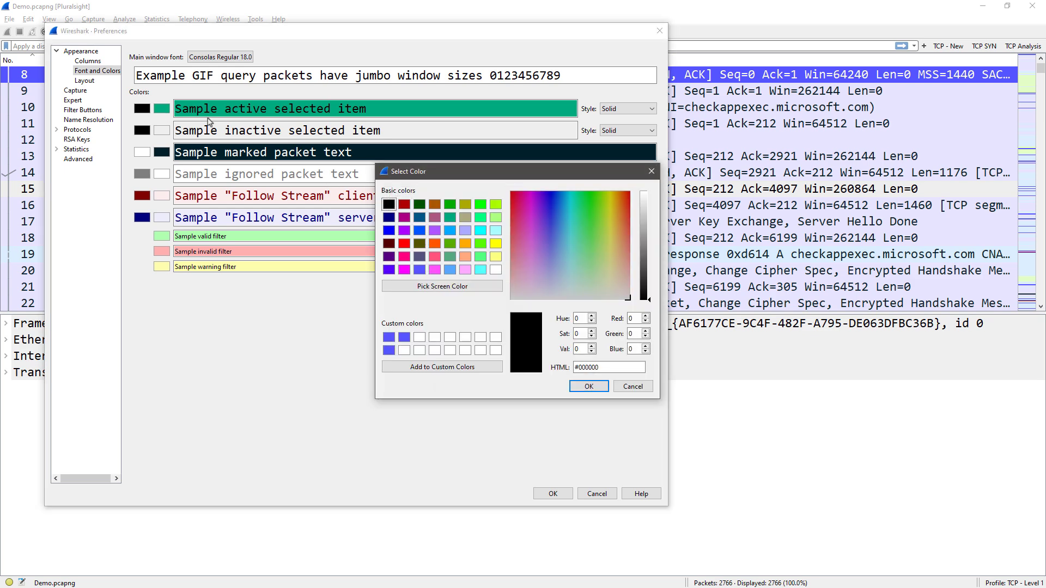
click(496, 270)
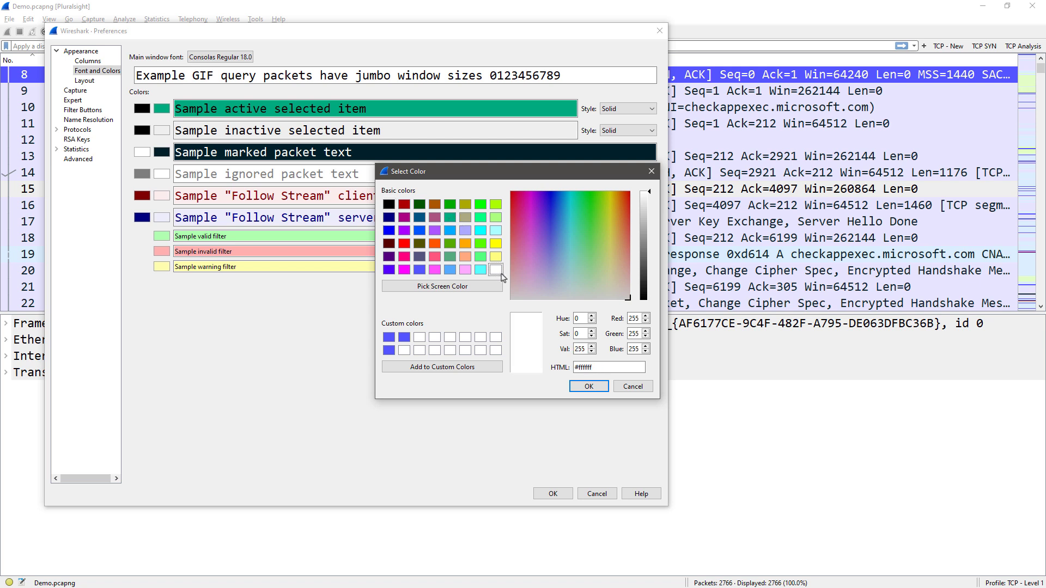
click(591, 387)
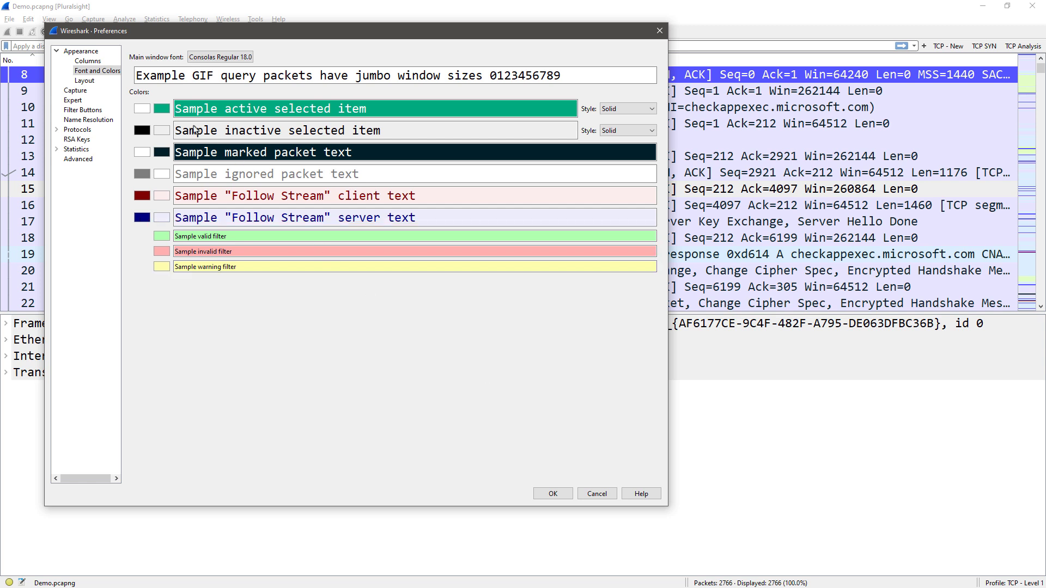
Assign Packet Diagram to pane 3 of the layout, apply the preferences and look through the packet's protocol header diagrams.
click(102, 80)
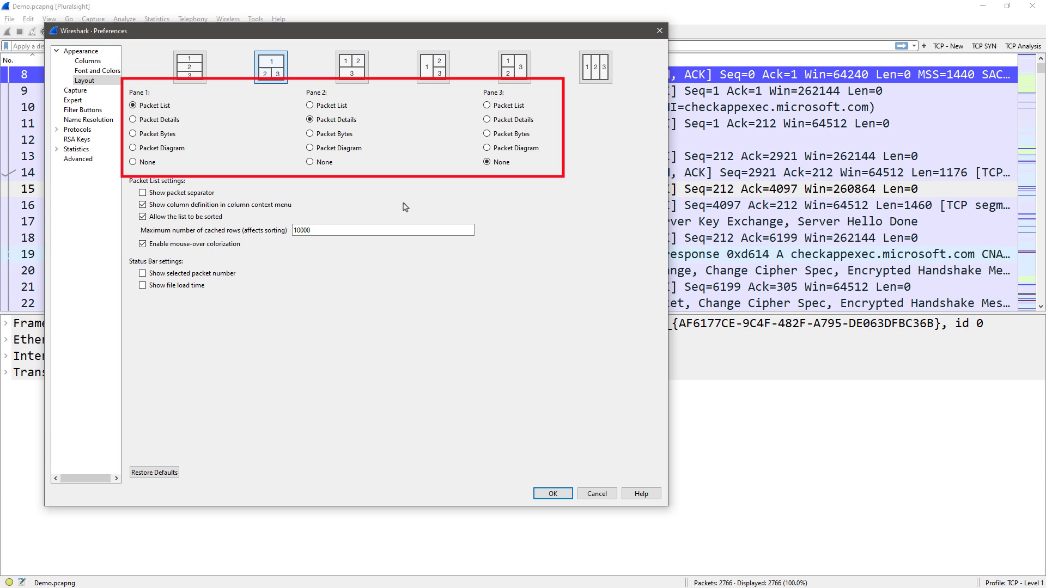
click(515, 148)
click(552, 494)
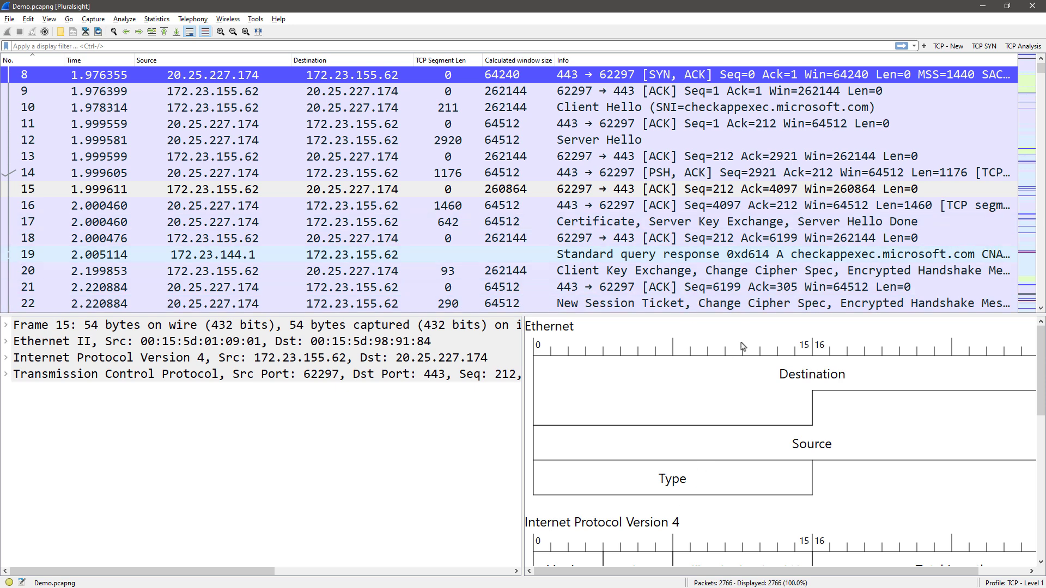
scroll(744, 360, down, 2)
scroll(744, 385, down, 7)
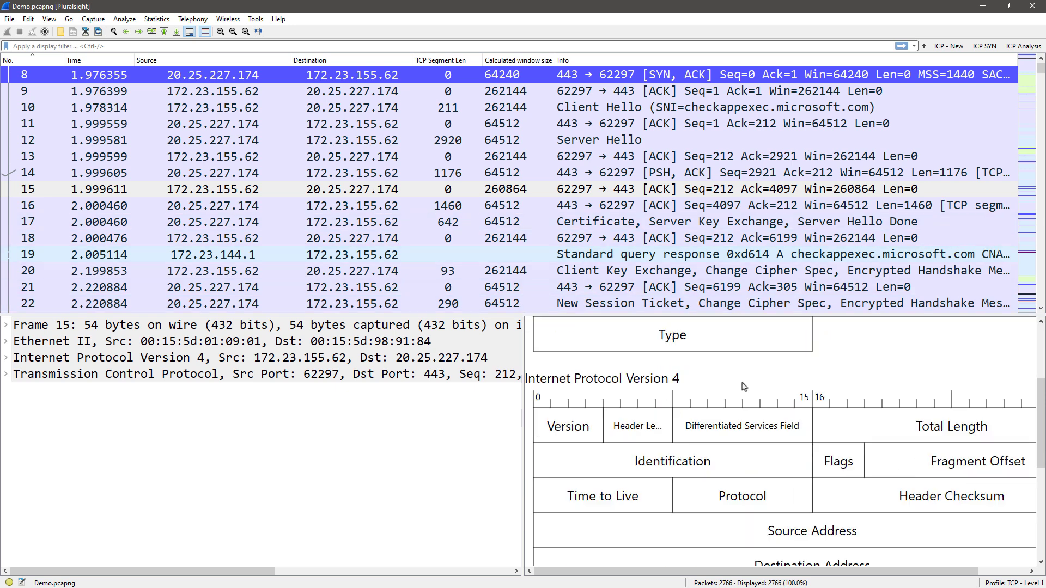
scroll(739, 396, down, 3)
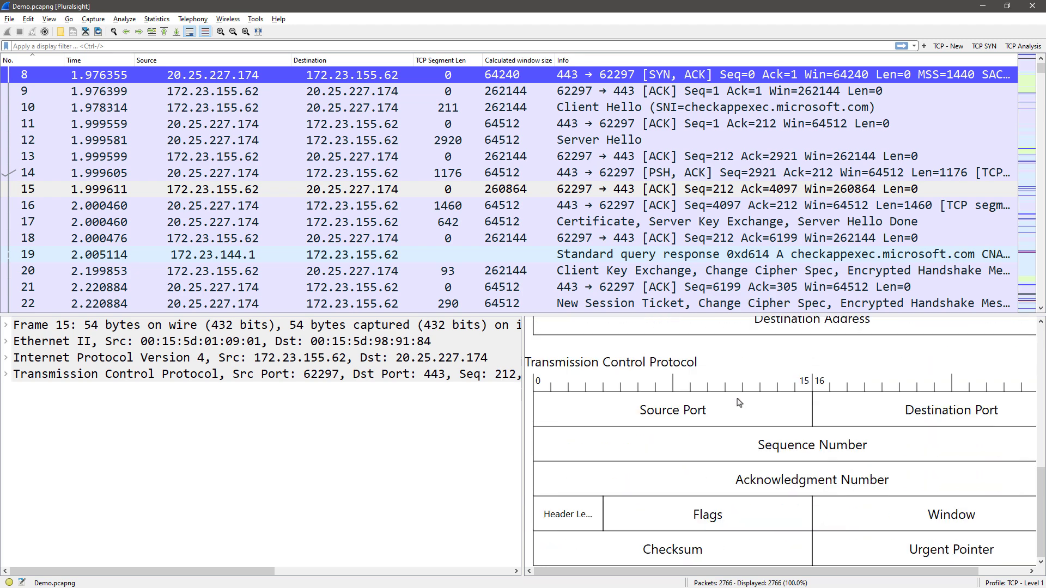
scroll(738, 403, up, 2)
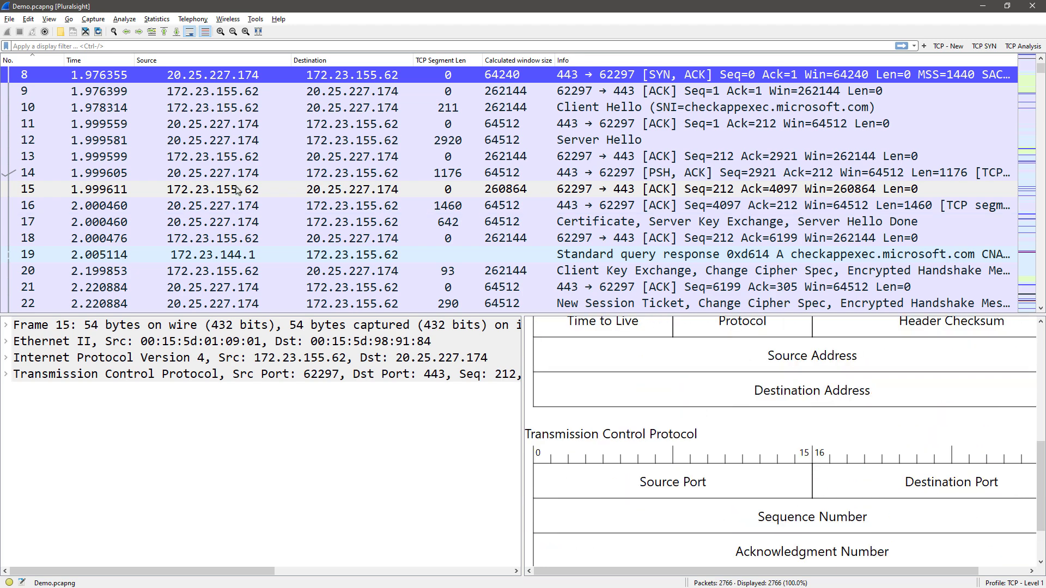
Set pane 3 of the layout to None in the preferences and apply the change.
click(28, 19)
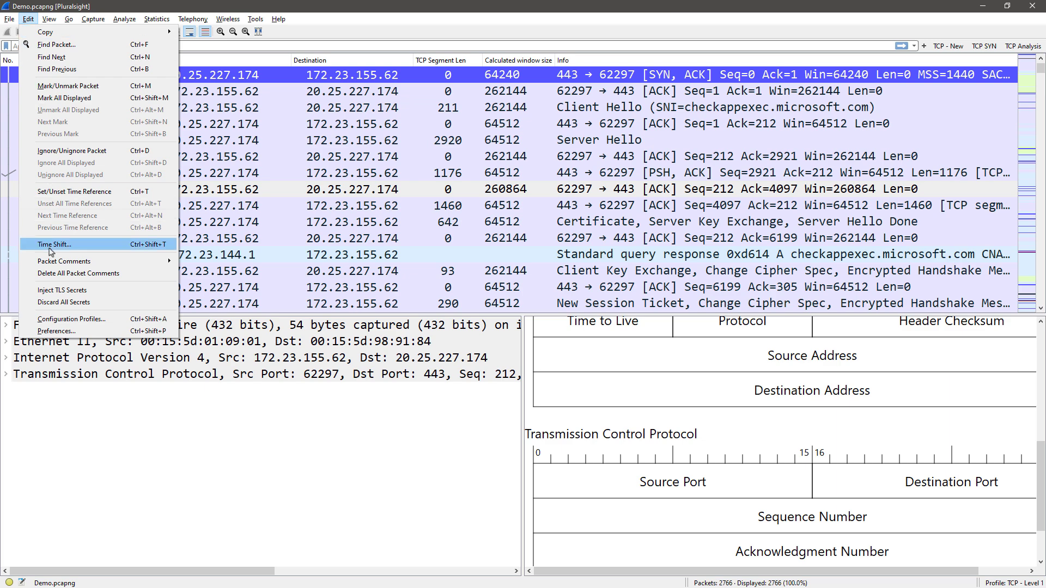
click(58, 331)
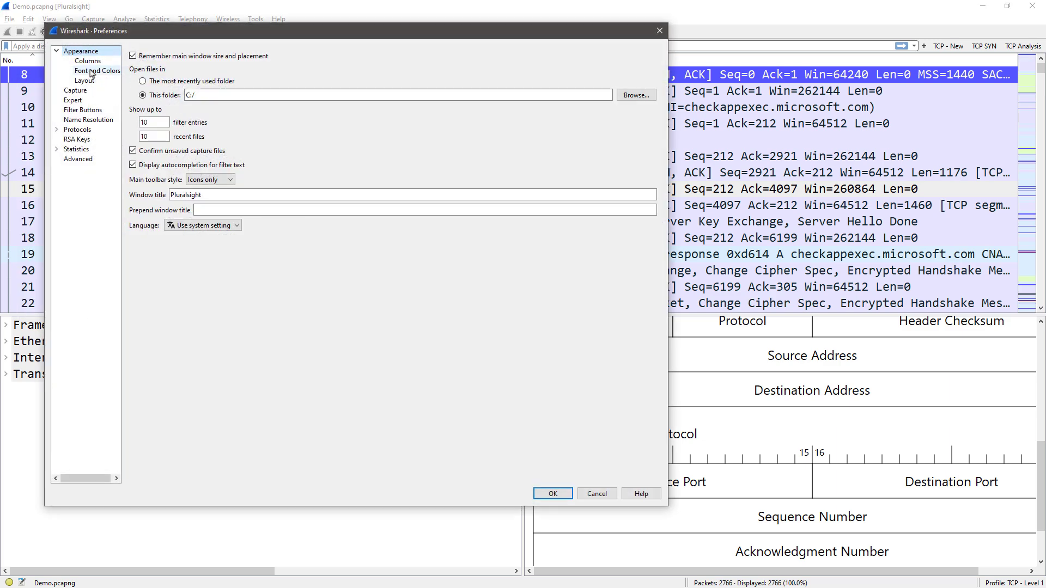
click(85, 81)
click(496, 162)
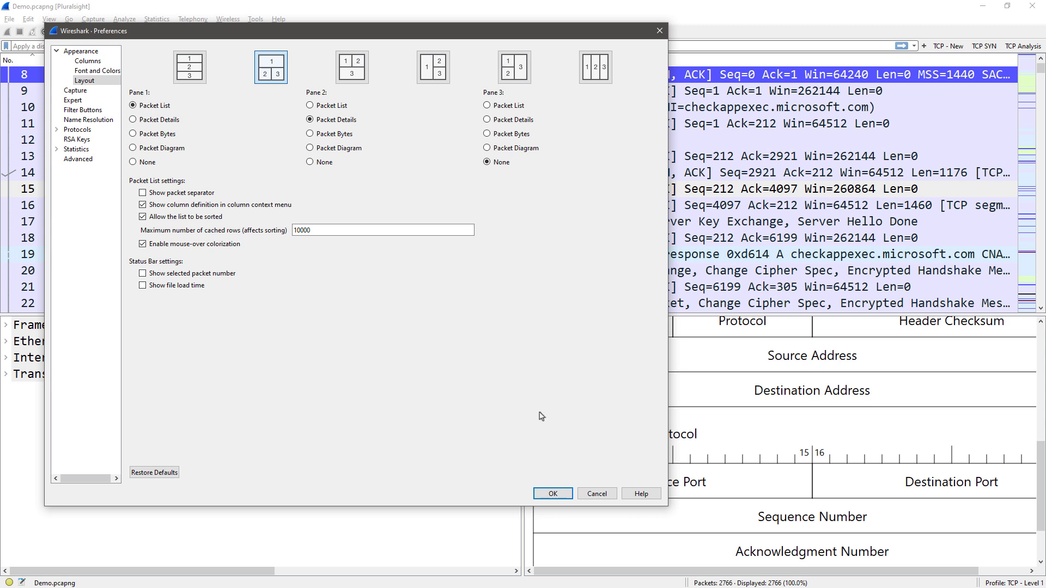
click(566, 494)
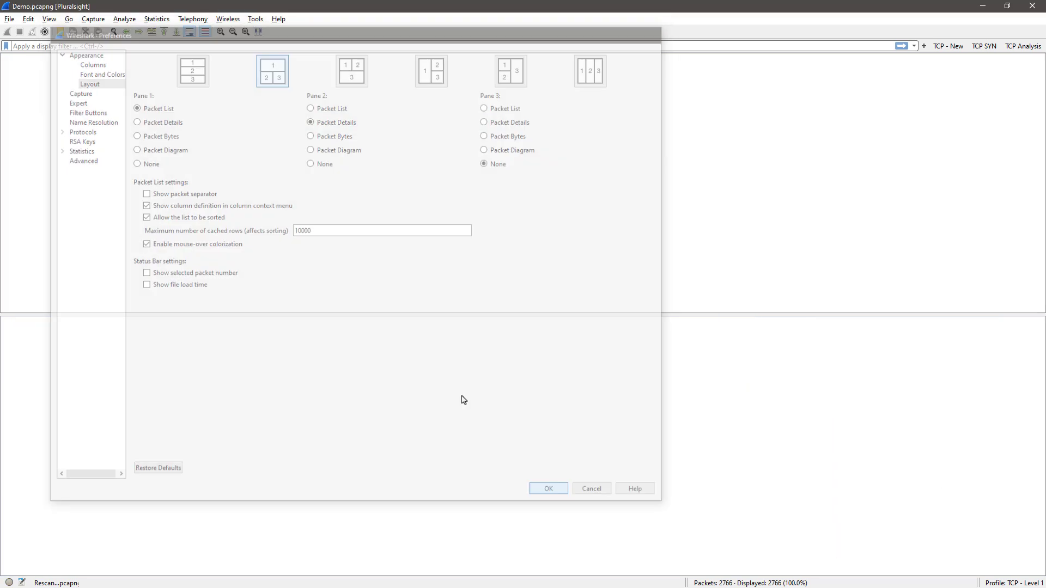
Open the coloring rules of the profile and select the TCP SYN/FIN rule.
click(49, 19)
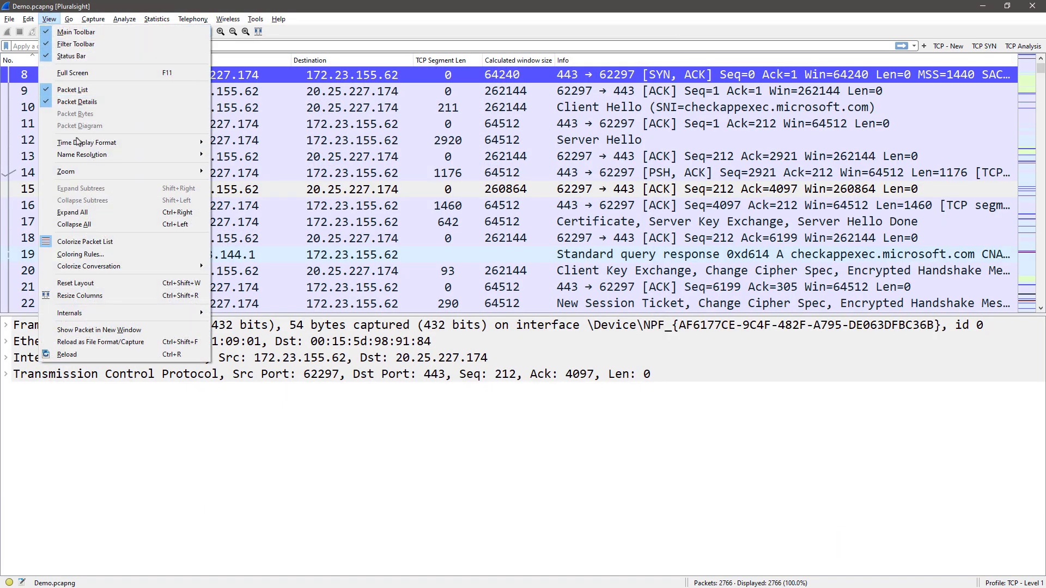
click(81, 254)
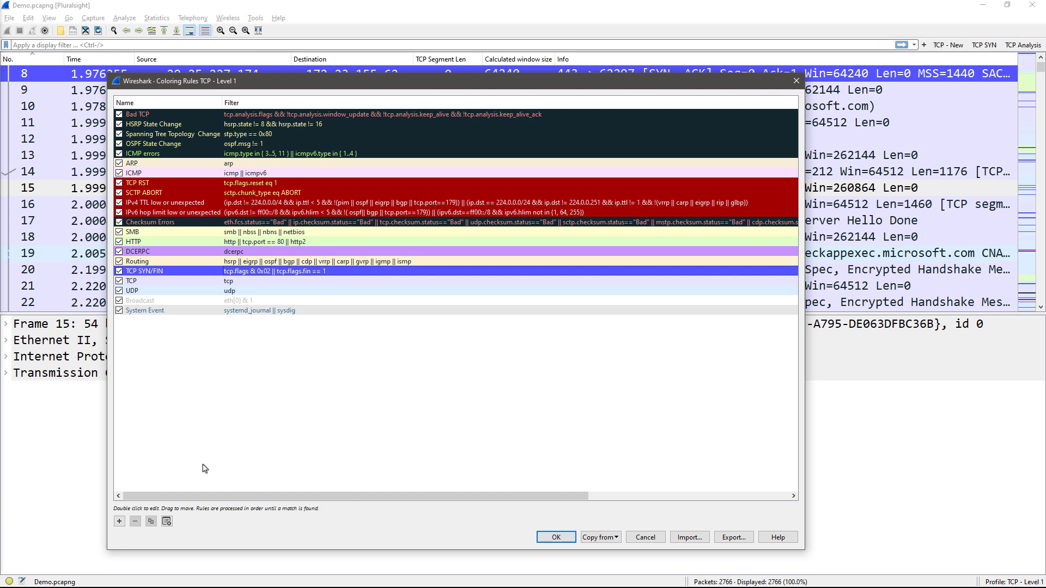
click(292, 274)
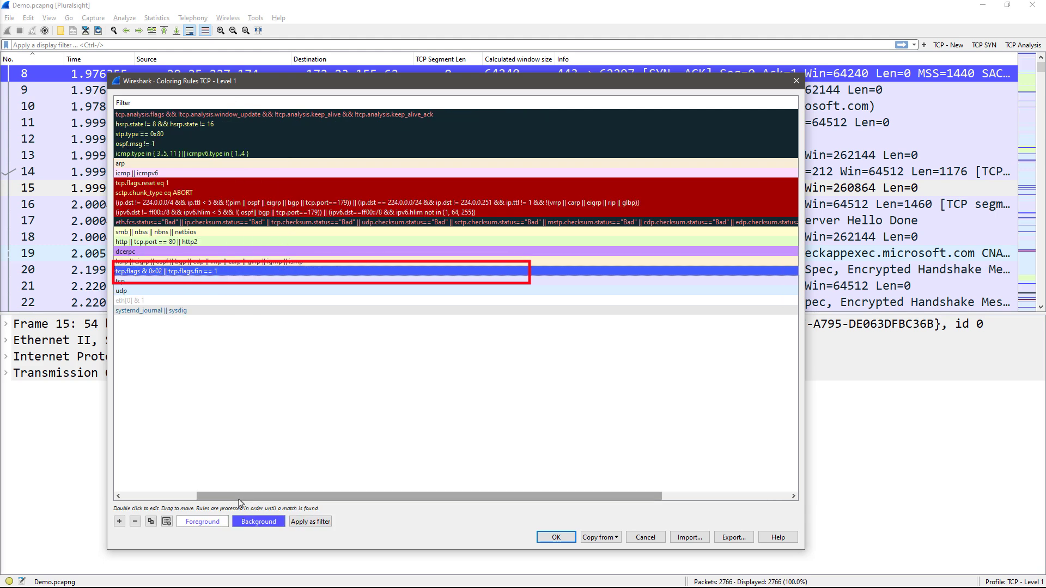
drag(206, 496, 131, 498)
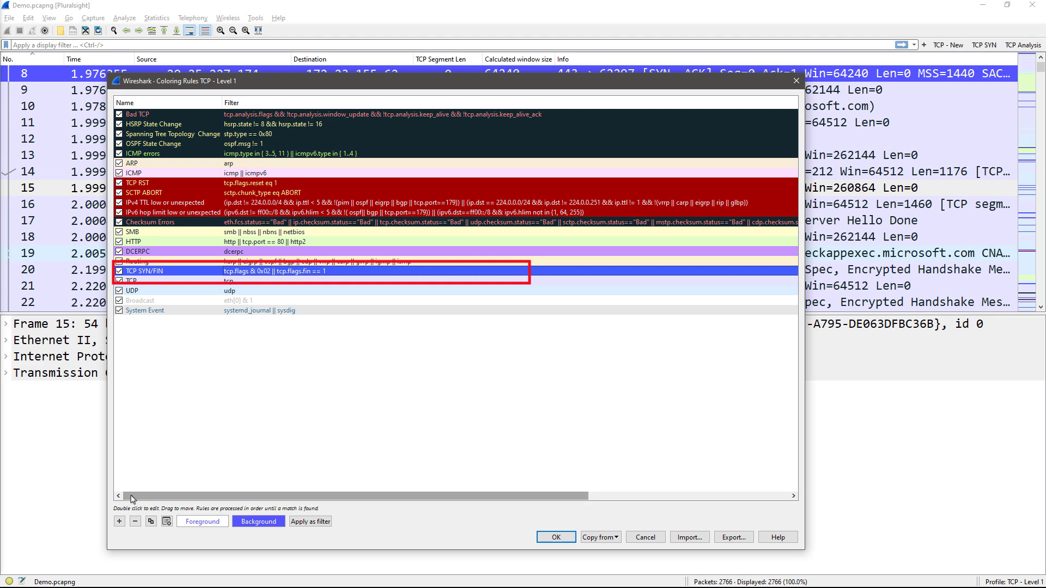
Try out a purple background (#a16bc8) for the TCP SYN/FIN rule and view its foreground colour options.
click(267, 523)
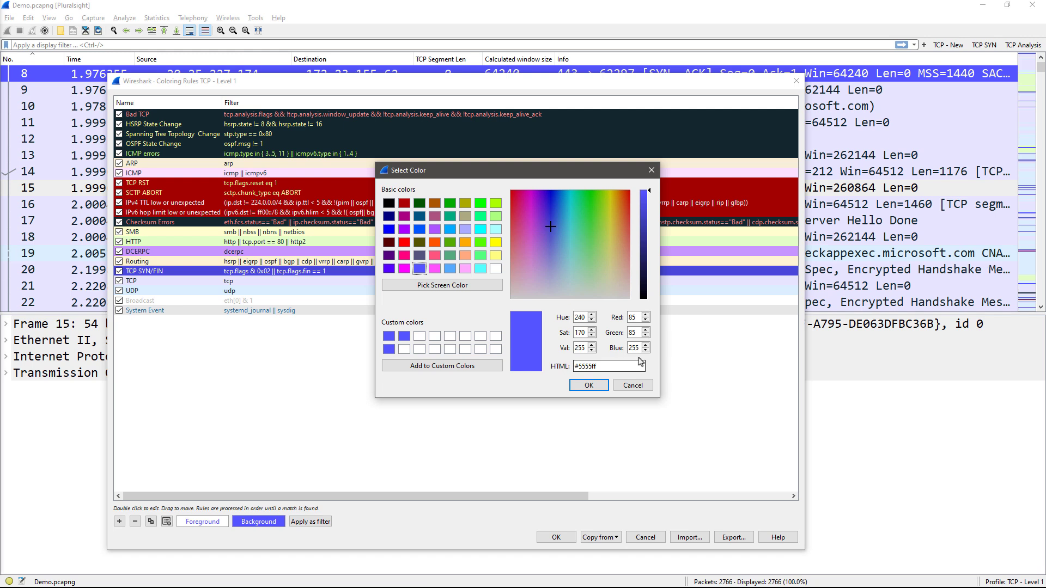
click(442, 284)
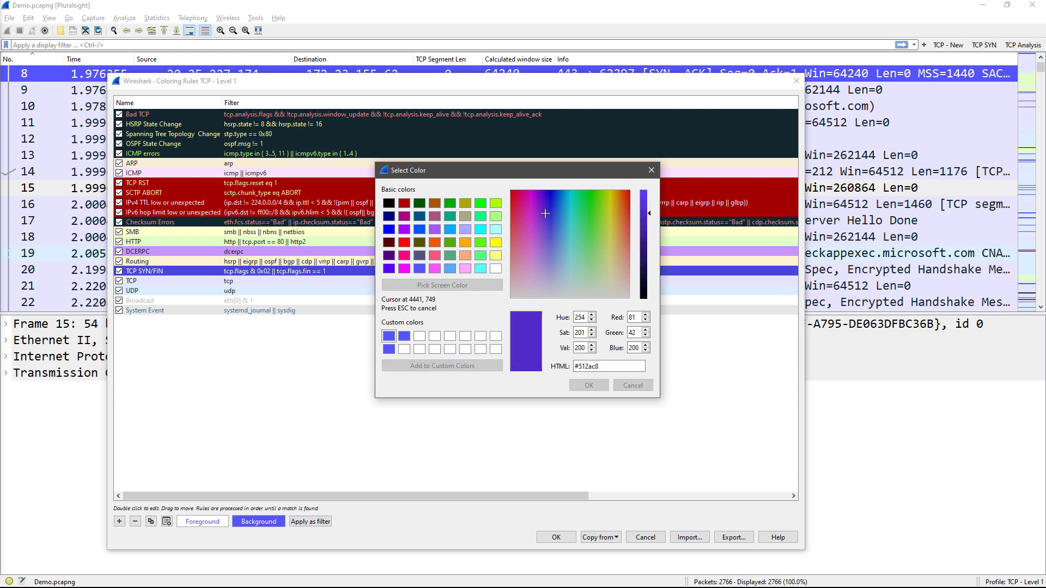
click(539, 249)
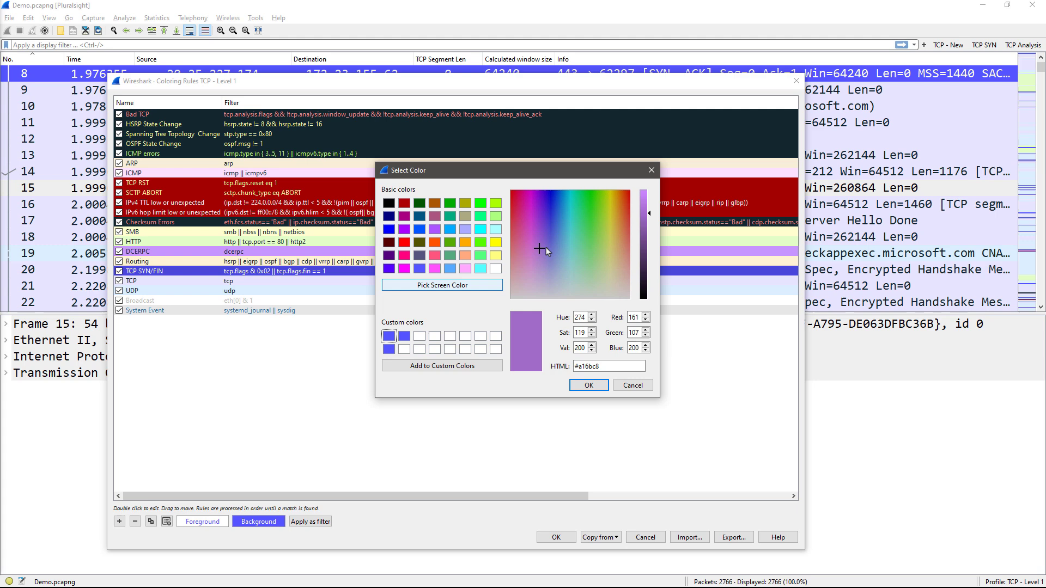
click(632, 385)
click(193, 522)
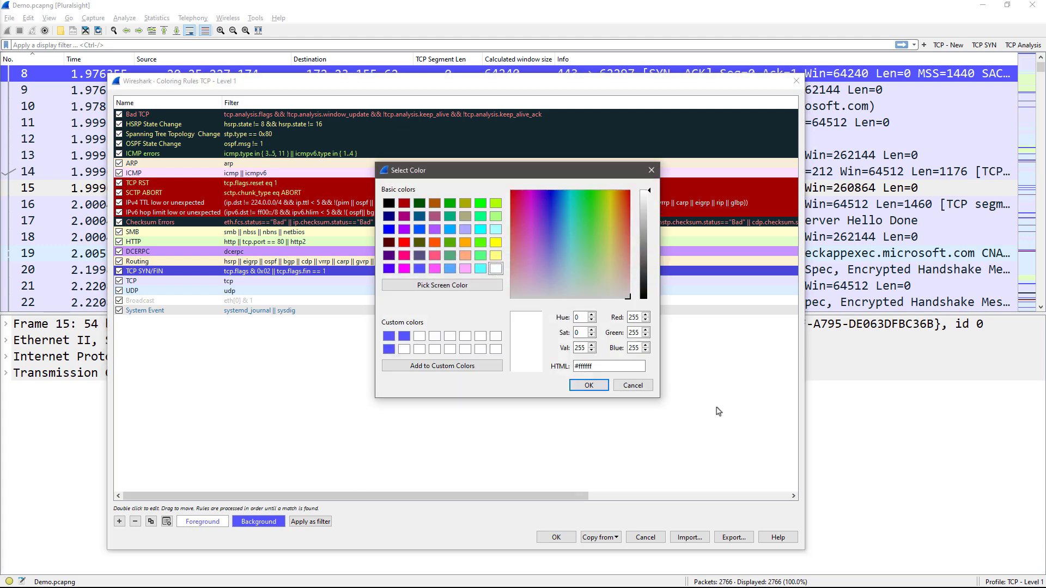
click(633, 385)
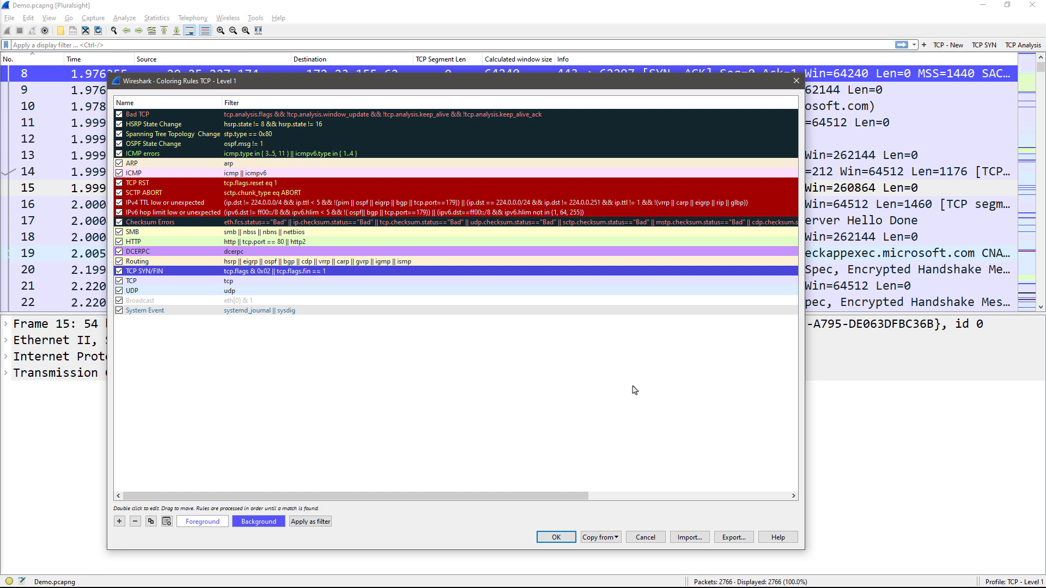
Deselect the coloring rule and close the coloring rules without keeping the edits.
click(571, 460)
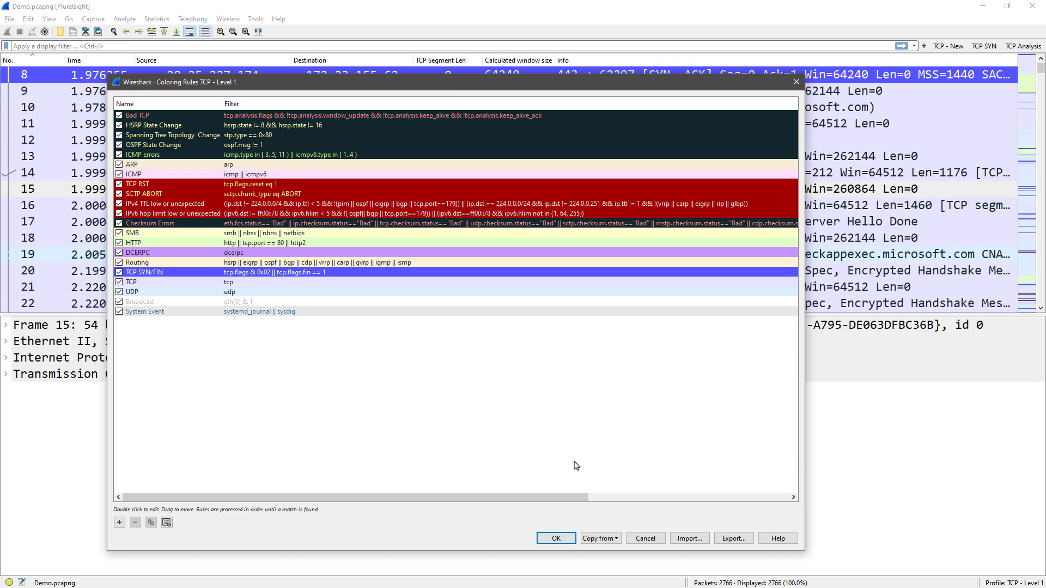
click(648, 538)
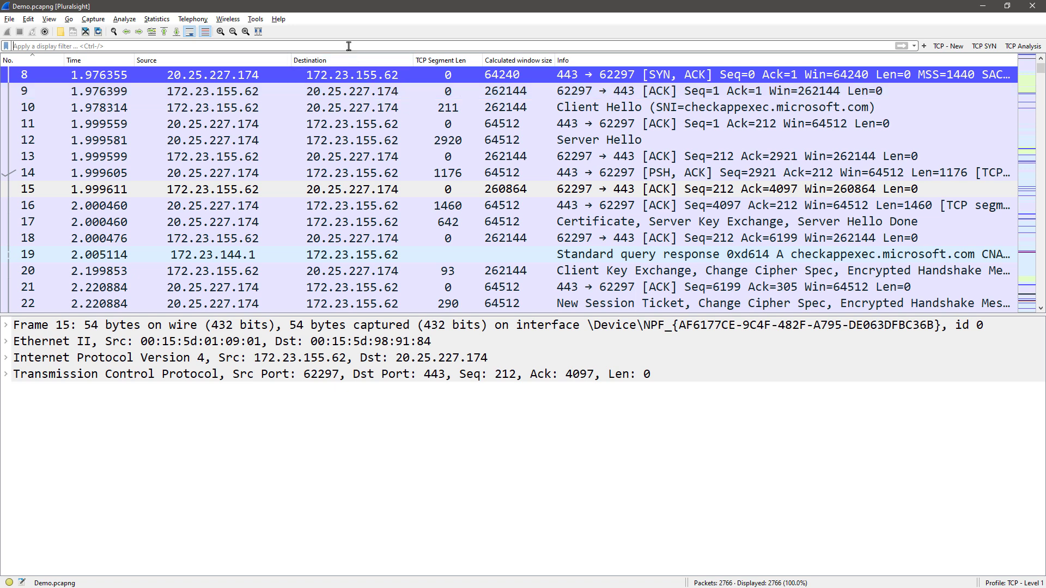
Try out tcp as a display filter expression and clear it again.
text(tcp)
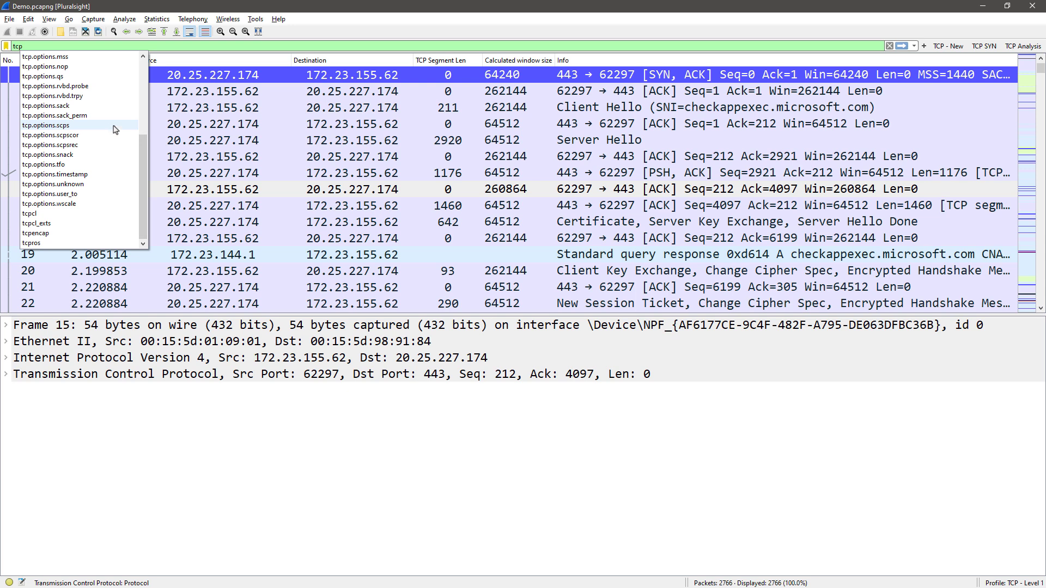
click(901, 46)
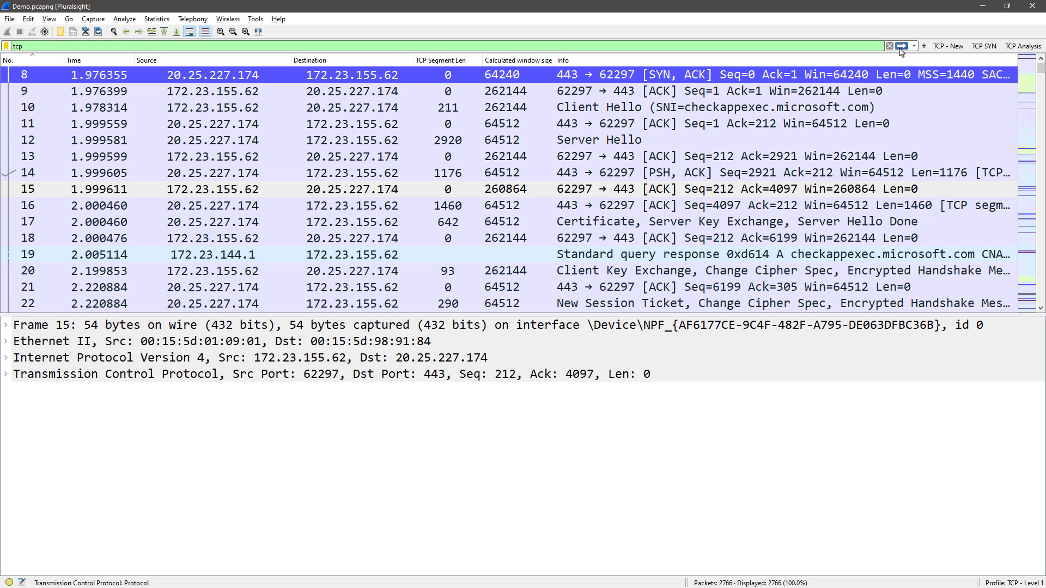
click(889, 46)
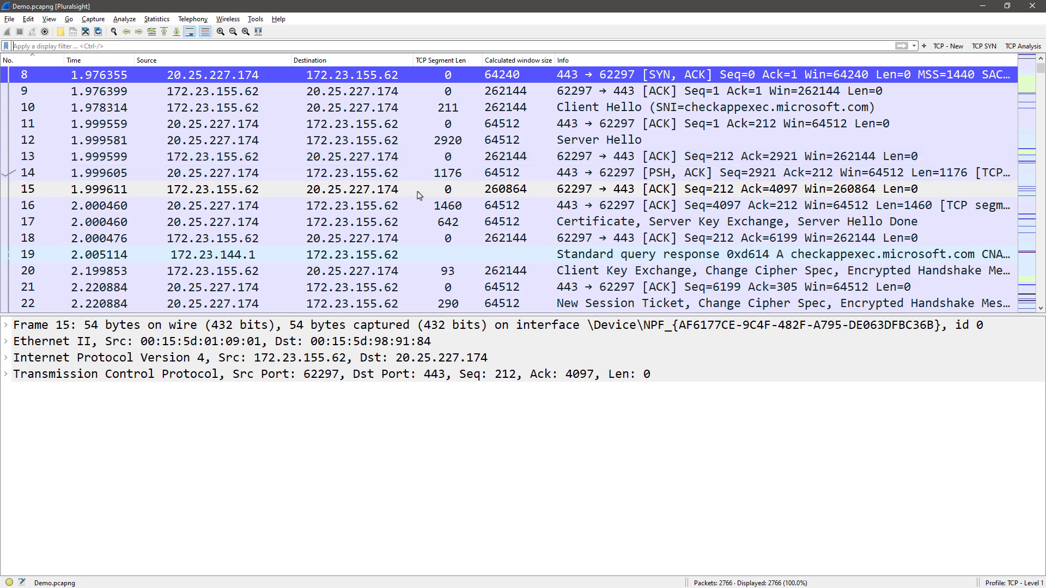
Open the conversation statistics of the capture and show the TCP conversations.
click(157, 19)
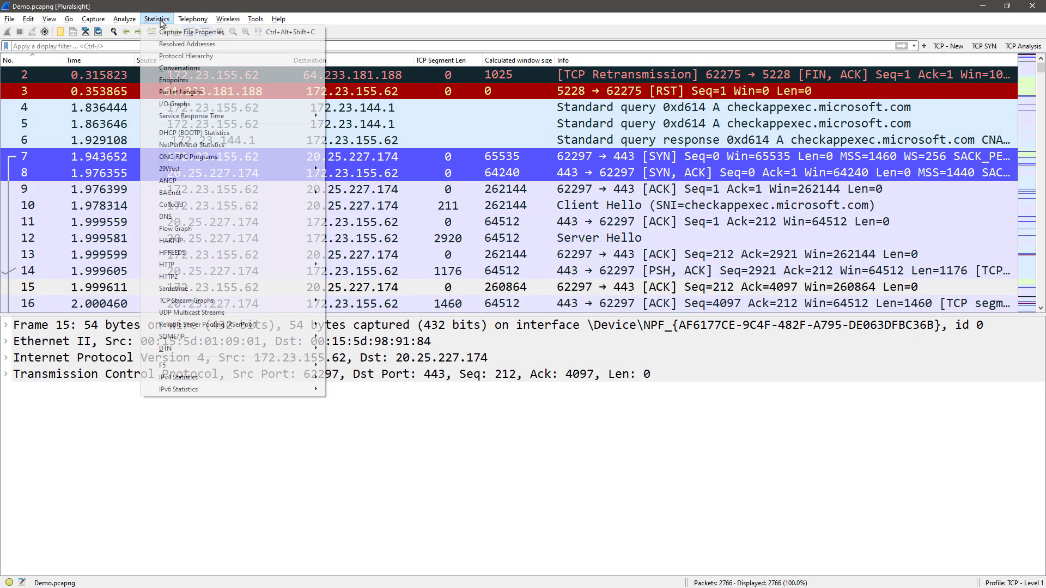
click(170, 68)
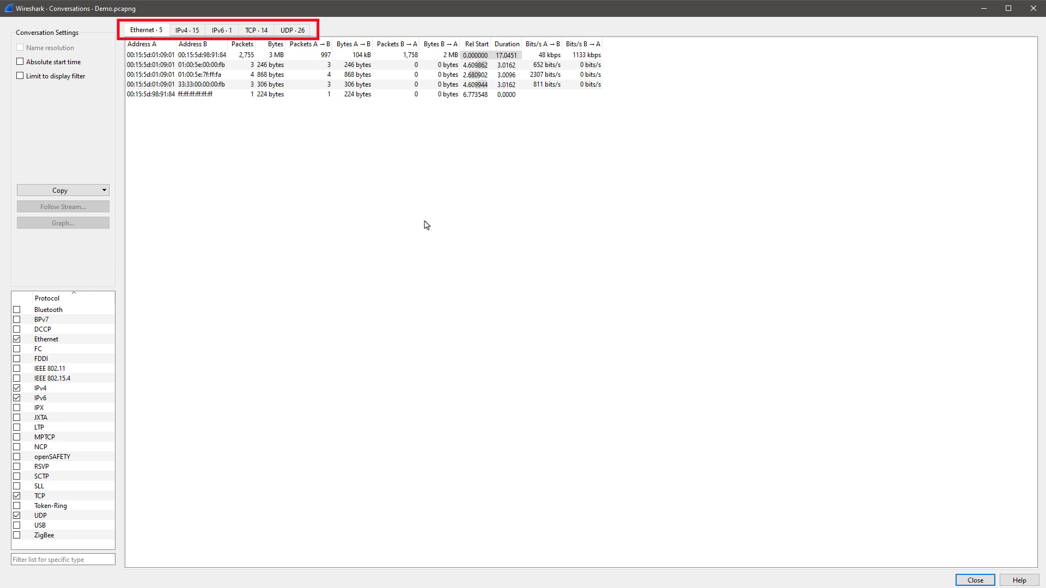
click(256, 30)
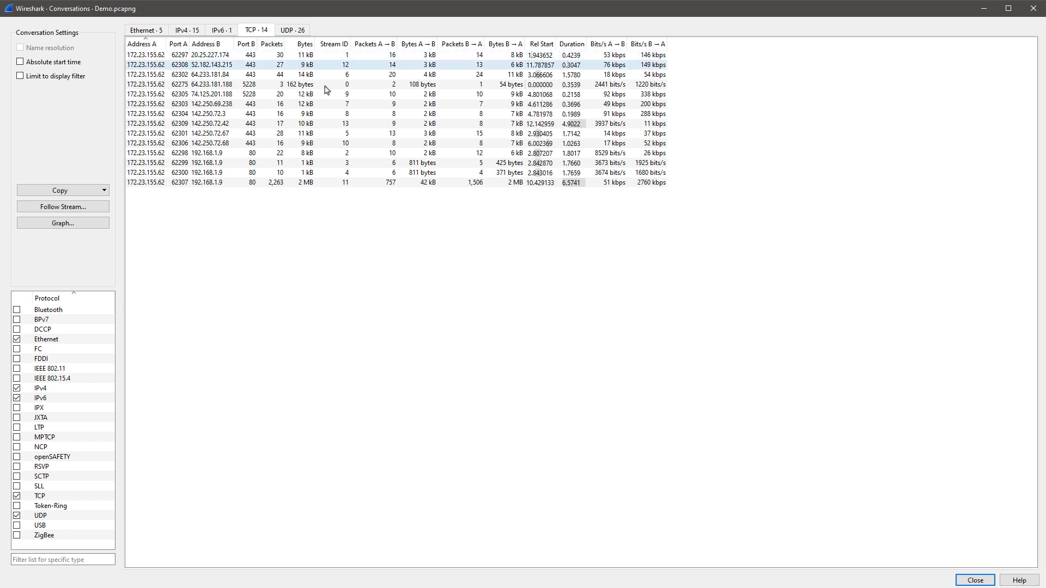
Filter the packets on both directions (A ↔ B) of the TCP conversation between 172.23.155.62 port 62307 and 192.168.1.9, and close the conversations.
click(306, 185)
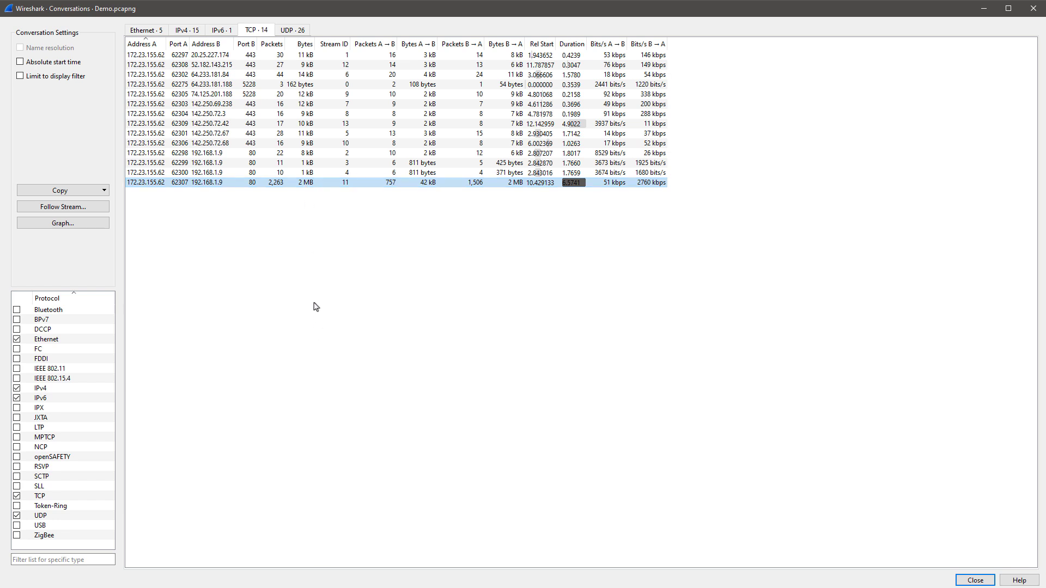
right_click(370, 184)
mouse_move(416, 175)
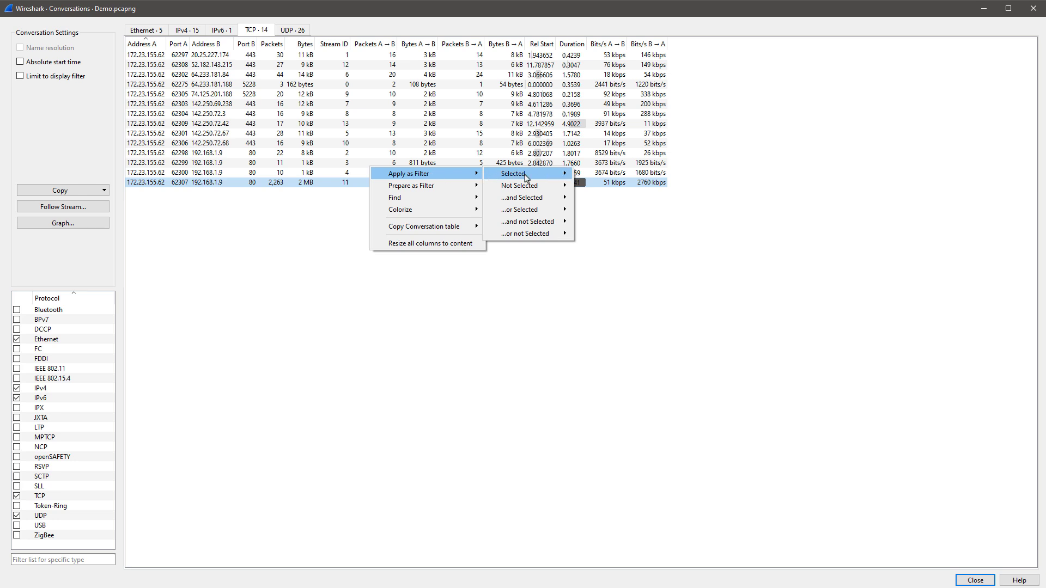
mouse_move(526, 177)
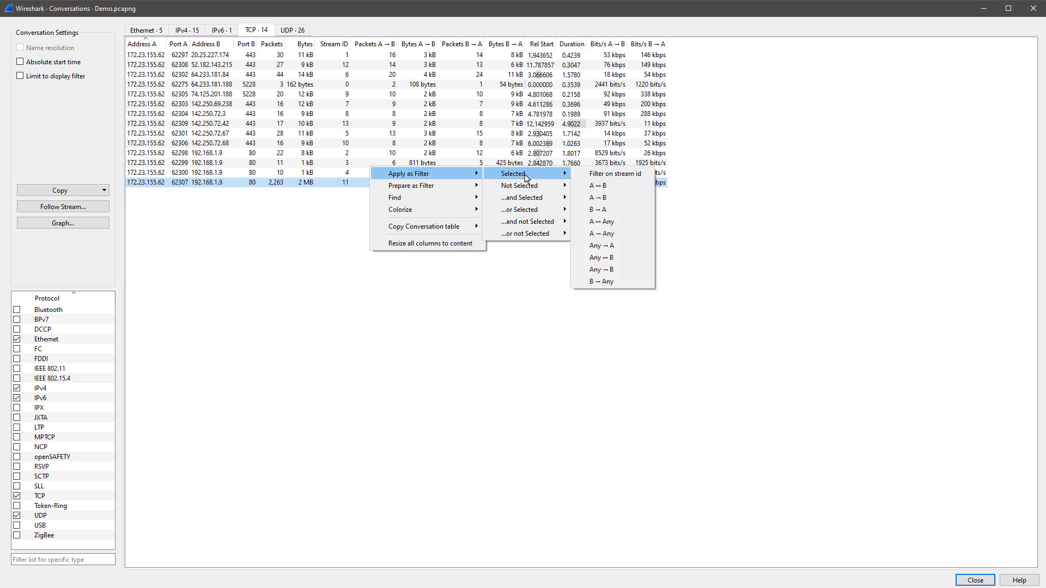
click(595, 186)
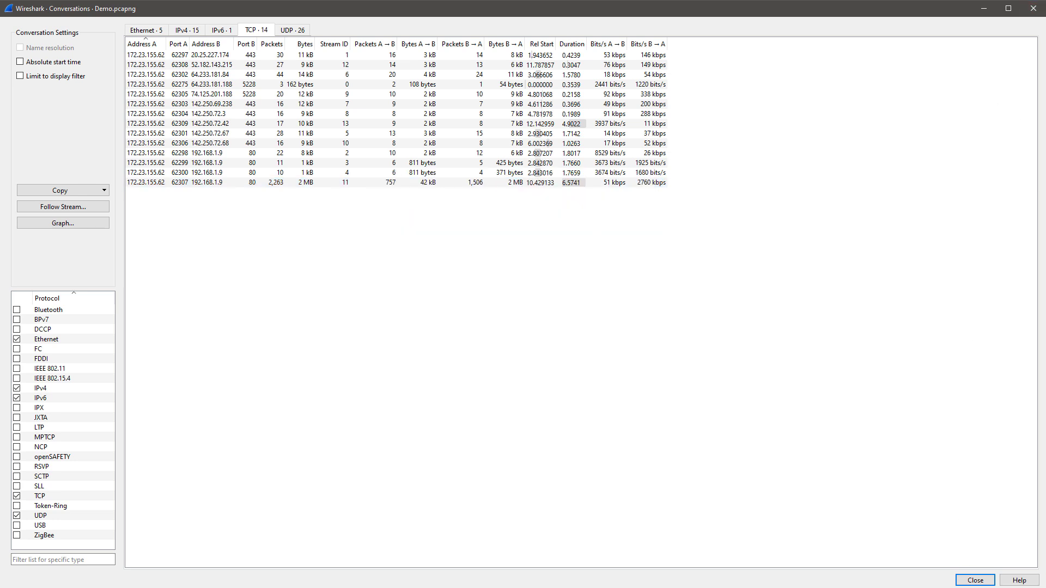
click(975, 580)
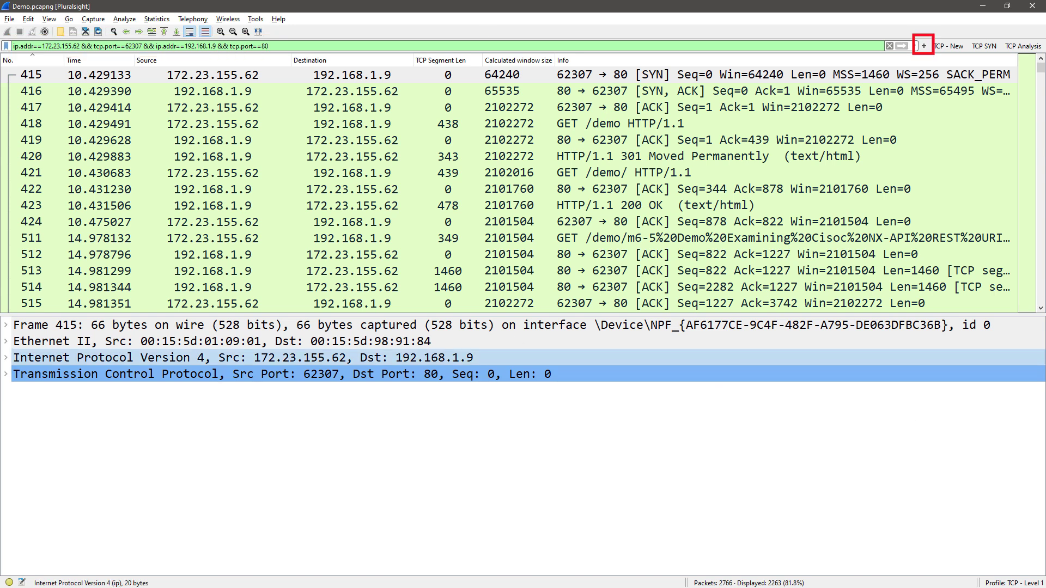
Save the current display filter as a filter button labelled Demo.
click(923, 46)
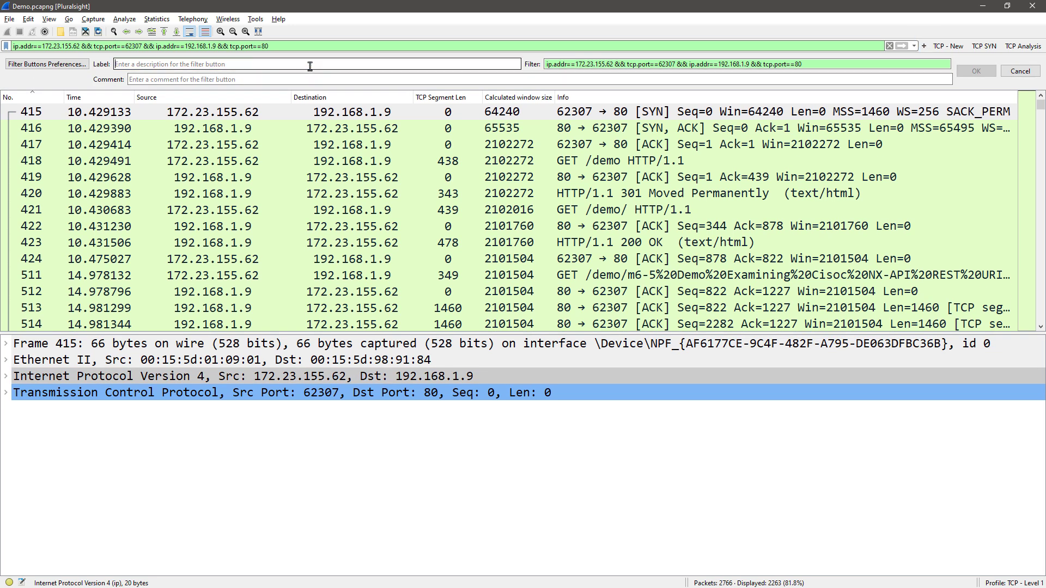
text(Demo)
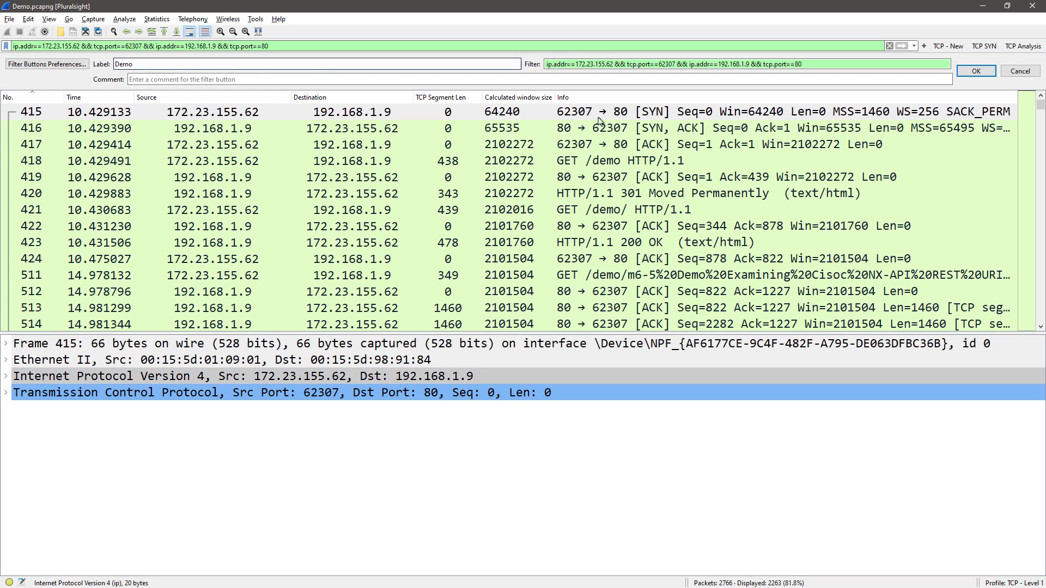
click(976, 71)
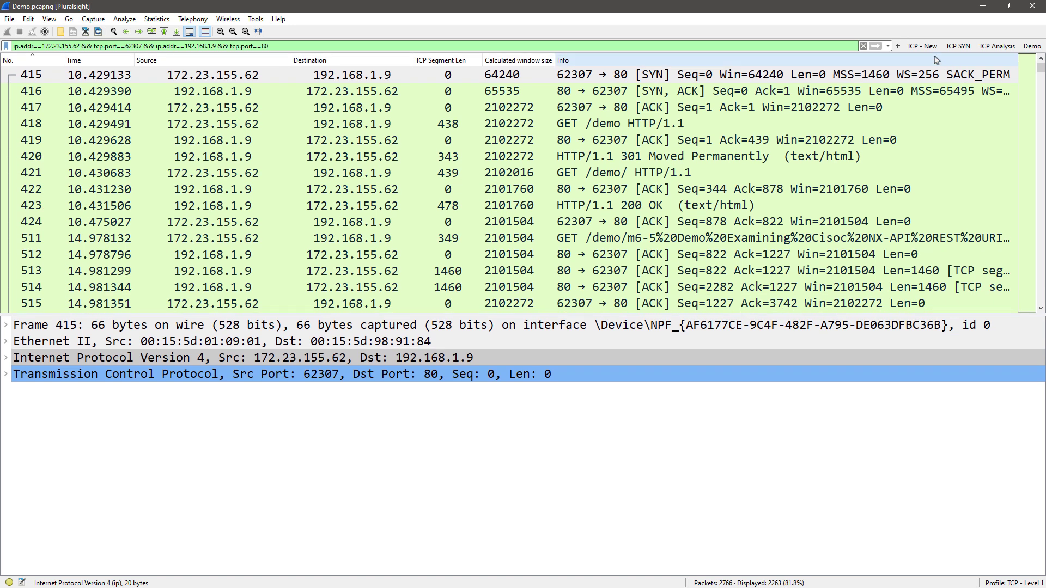
Clear the display filter and try the saved Demo and TCP Analysis filters one after the other.
click(864, 47)
scroll(537, 231, down, 3)
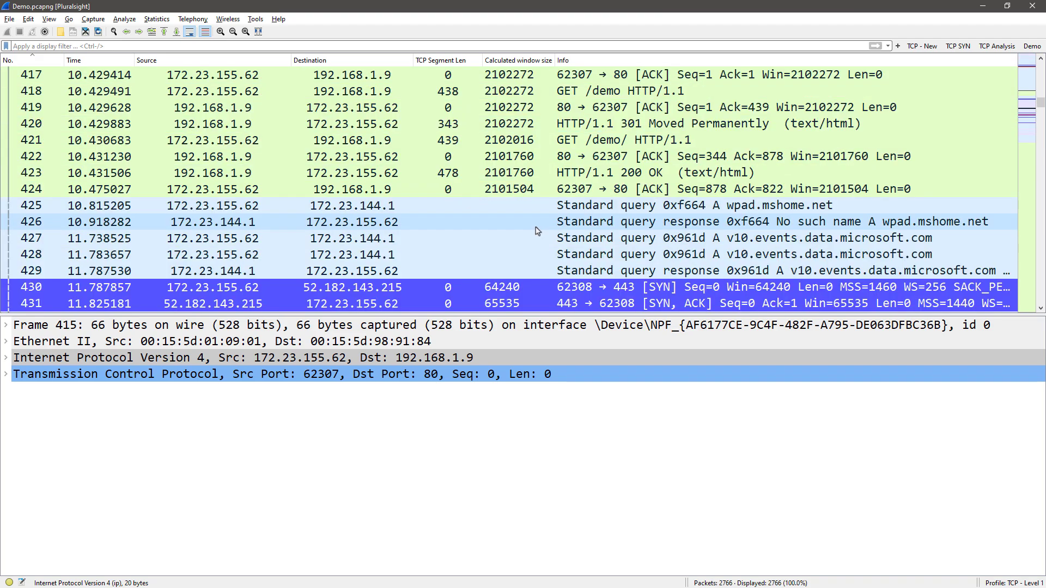
scroll(537, 231, down, 15)
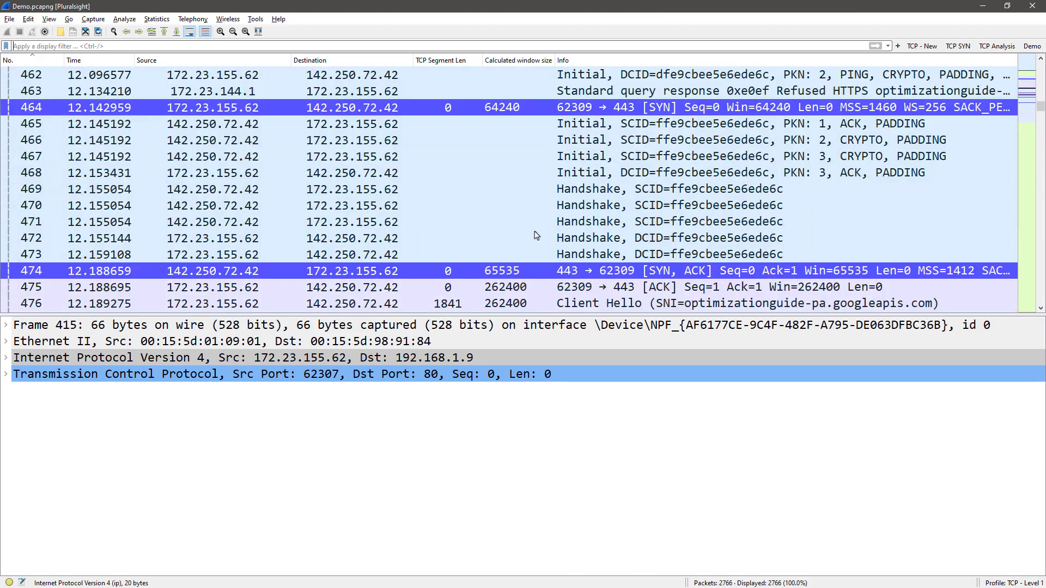
scroll(537, 235, down, 6)
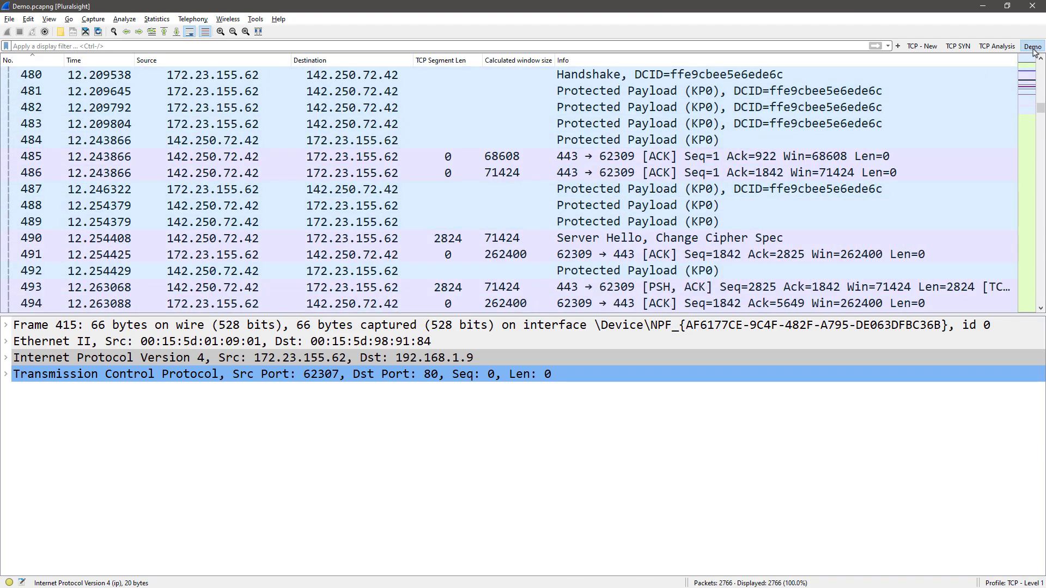
click(1033, 46)
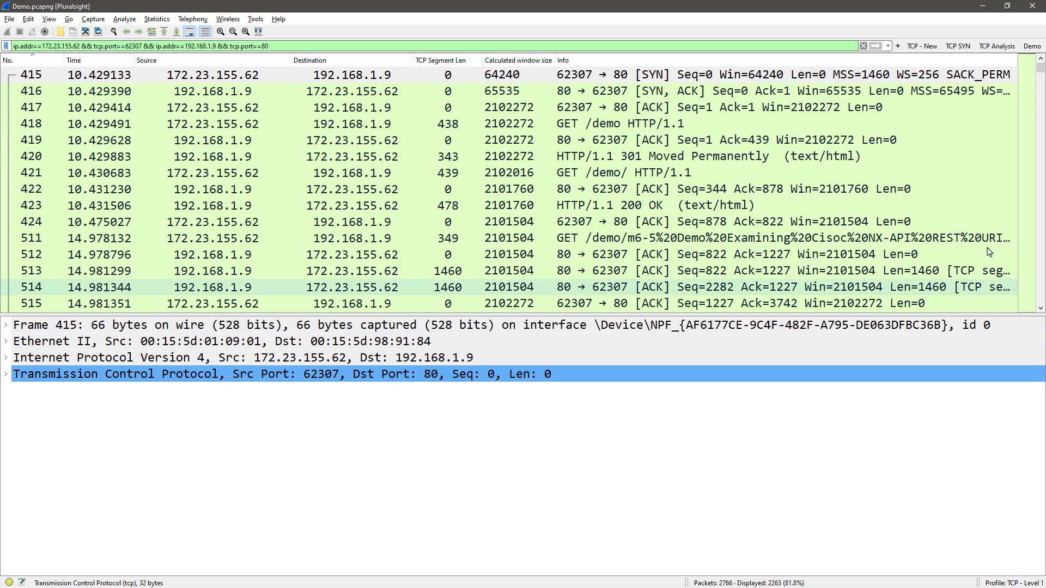
click(1014, 48)
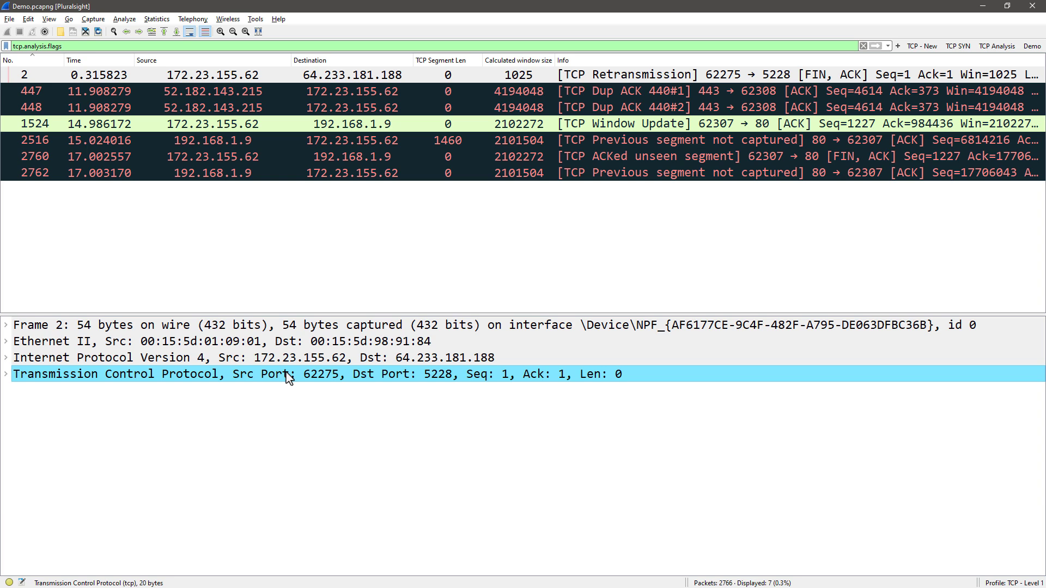
Add a new packet list column titled Delta in the column preferences.
click(25, 20)
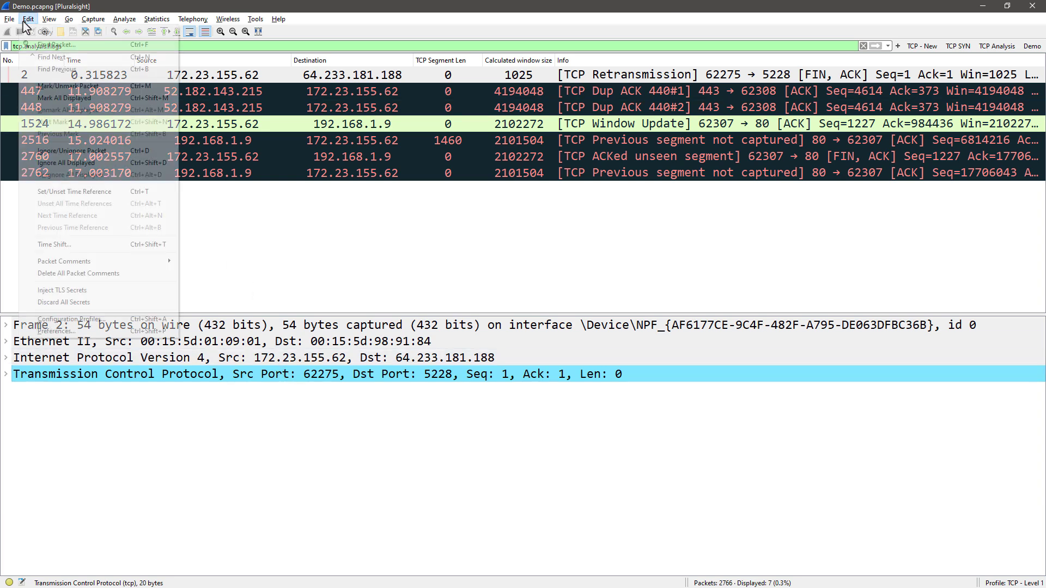
click(70, 332)
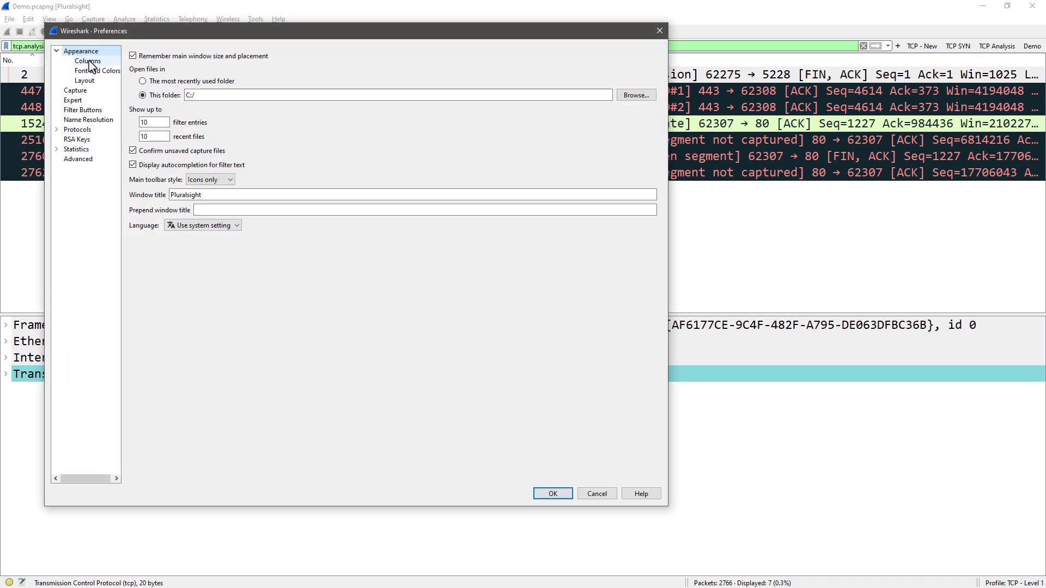
click(89, 63)
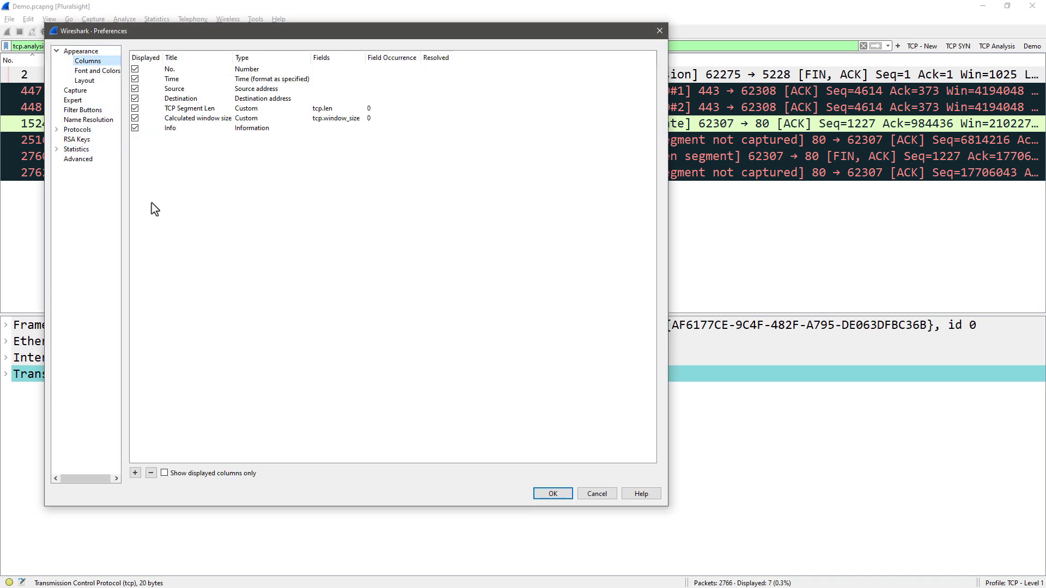
click(136, 472)
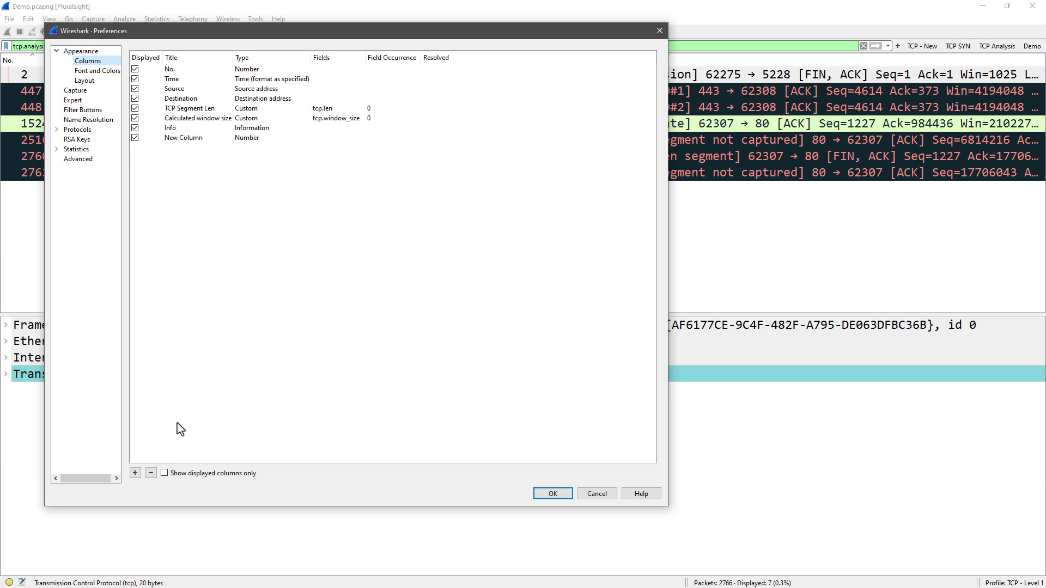
click(175, 140)
click(176, 138)
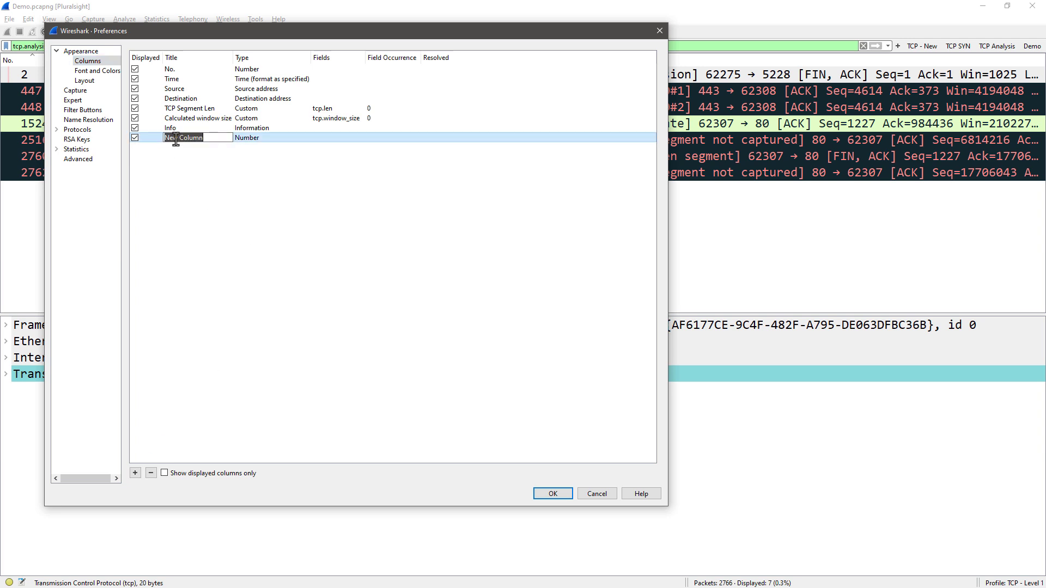
text(Delta)
Set the Delta column's type to Delta time displayed.
click(264, 140)
click(281, 139)
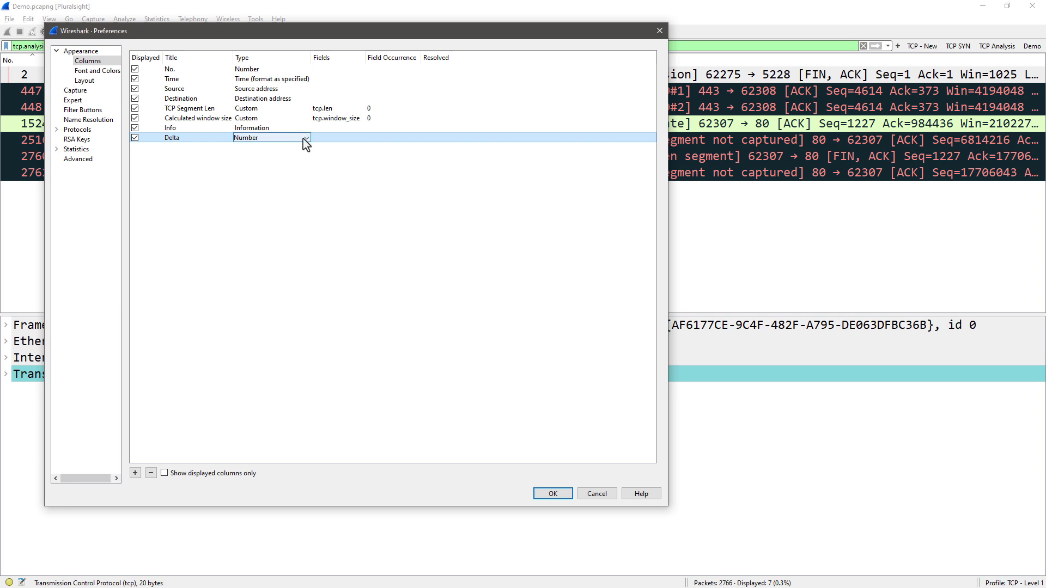
click(302, 138)
scroll(305, 193, up, 7)
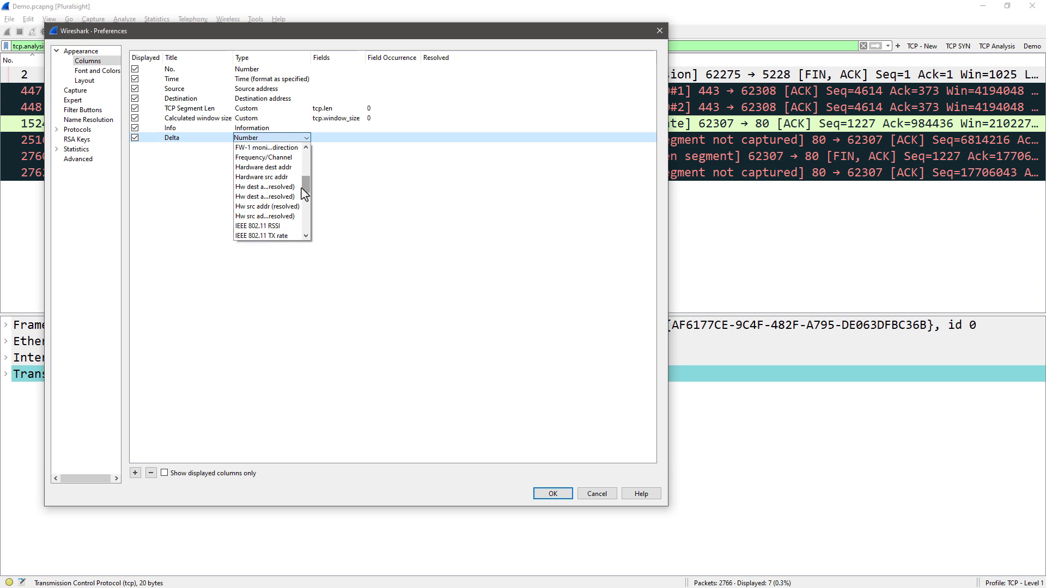
click(268, 188)
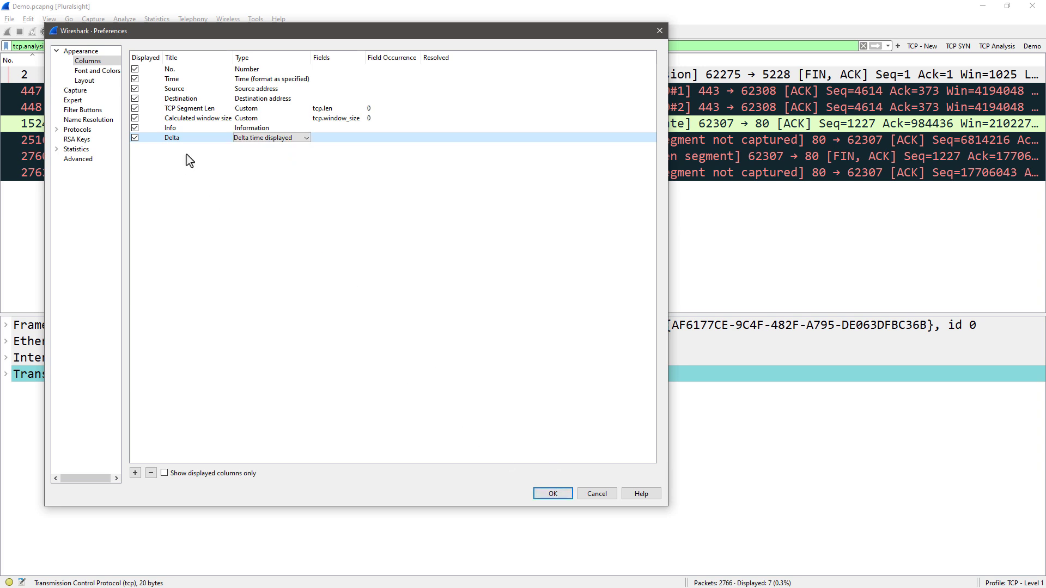
Move the Delta column directly below Time in the column order and apply the preferences.
drag(171, 139, 170, 89)
drag(174, 138, 170, 88)
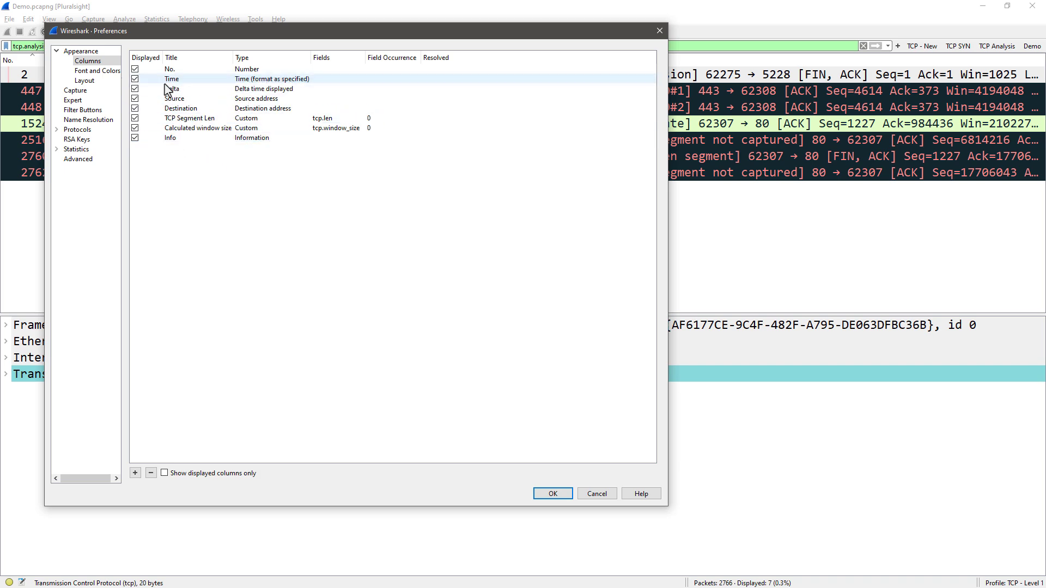
click(555, 494)
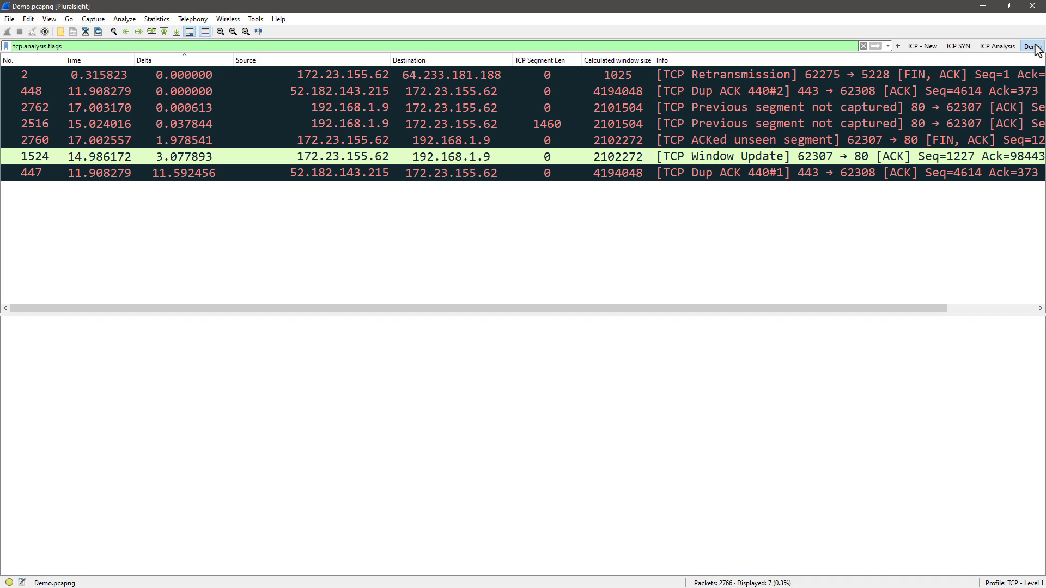
Apply the saved Demo filter and sort the packet list by Delta in ascending order.
click(1032, 47)
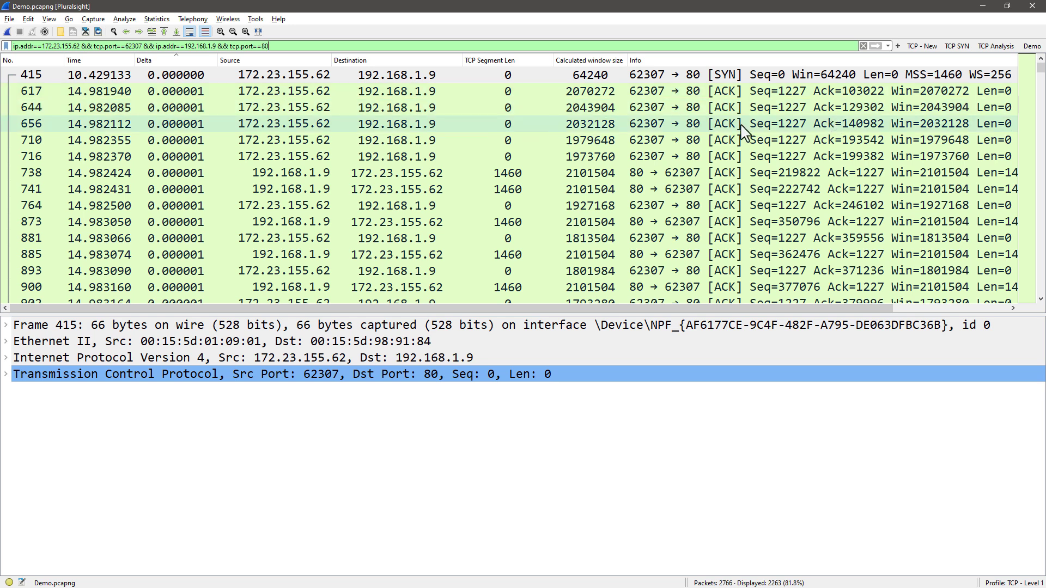
click(179, 60)
click(179, 60)
click(179, 60)
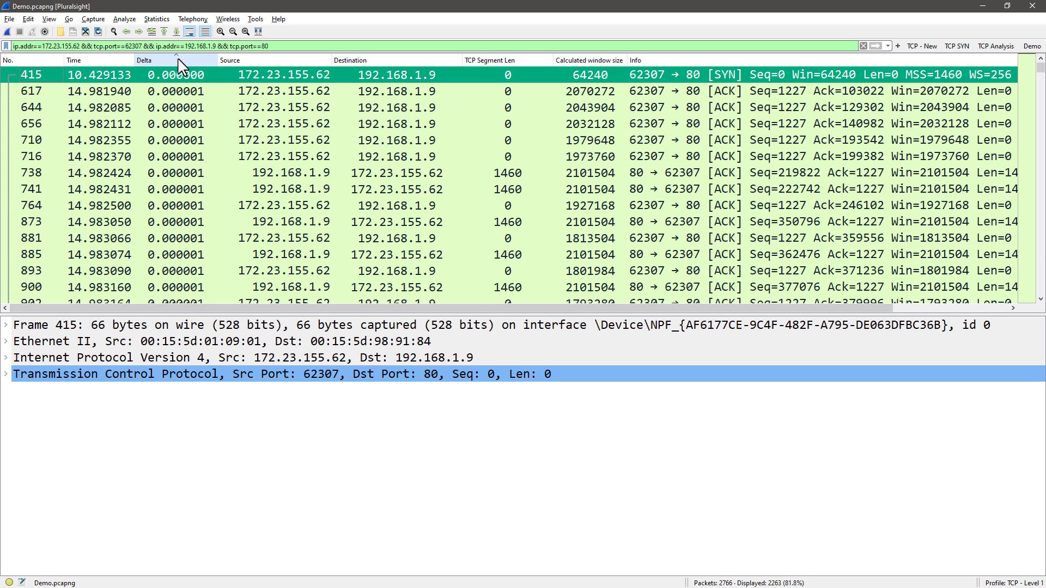
Go to the last packet, the one with the largest delta, and sort the list by packet number.
click(177, 32)
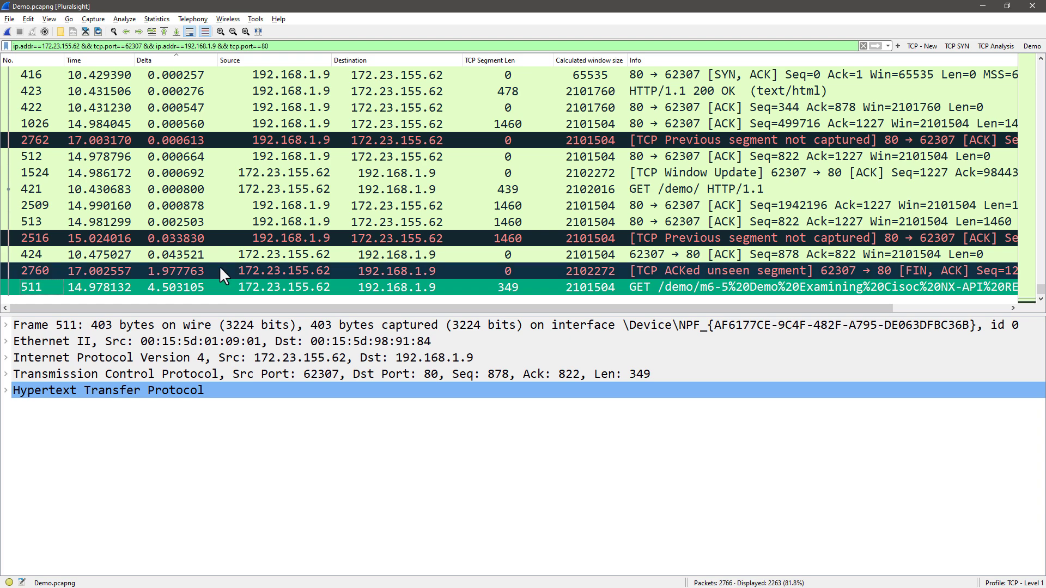
click(38, 60)
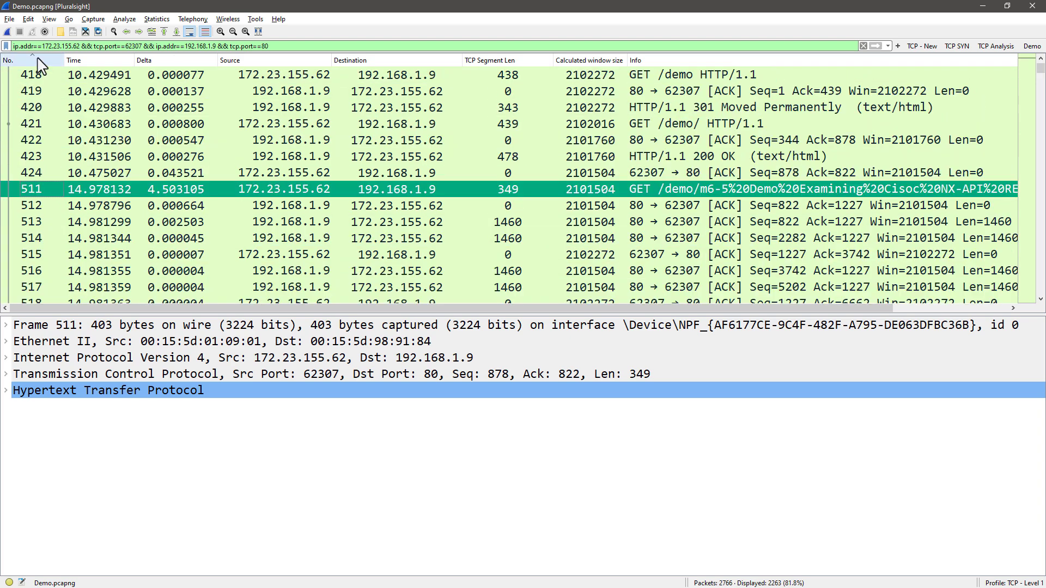
Keep the list sorted by packet number and inspect the GET /demo/ request, its 200 OK response and the GET in packet 511.
click(38, 60)
click(38, 60)
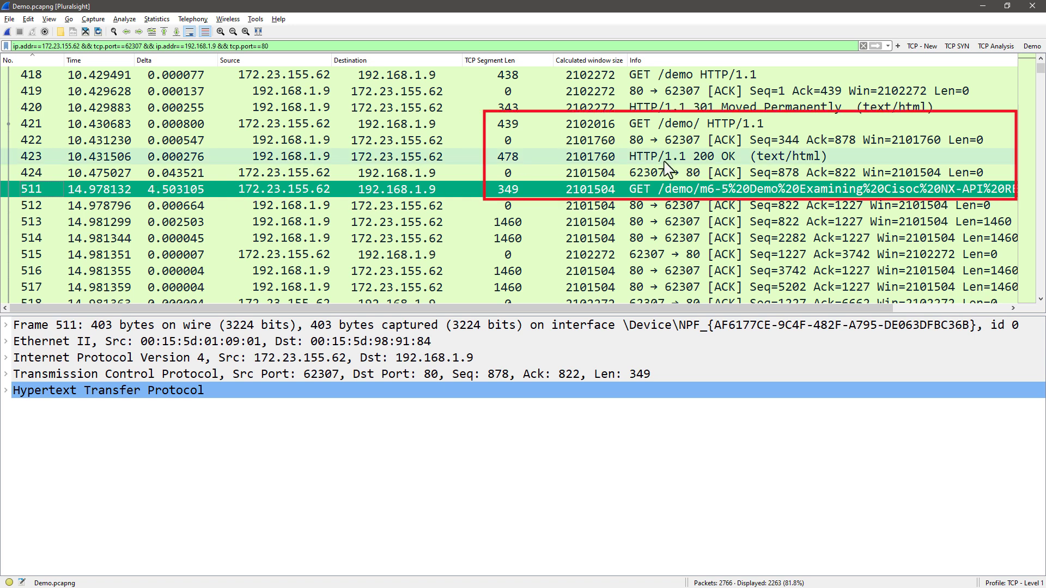
click(678, 124)
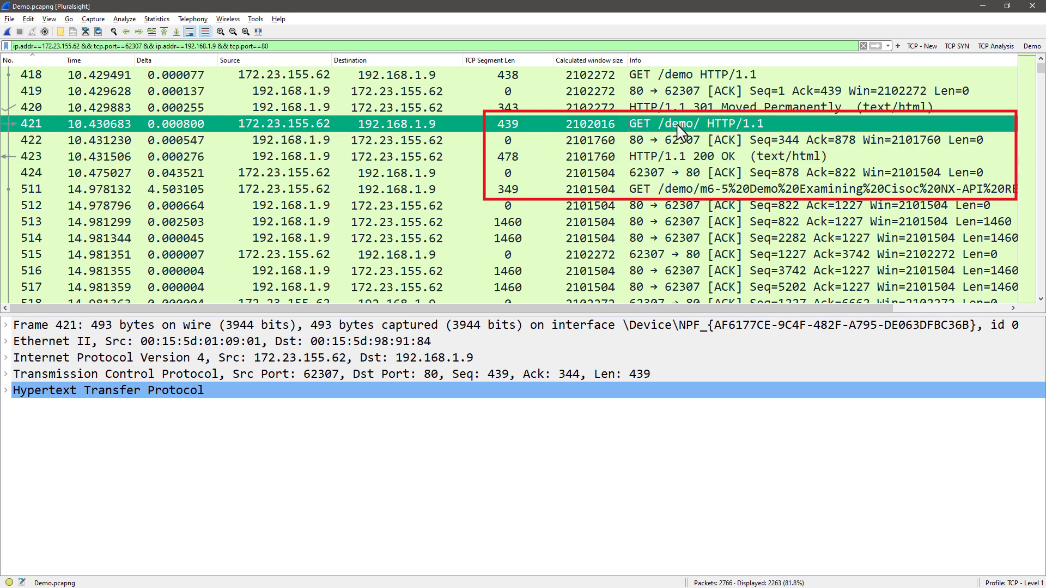
click(676, 157)
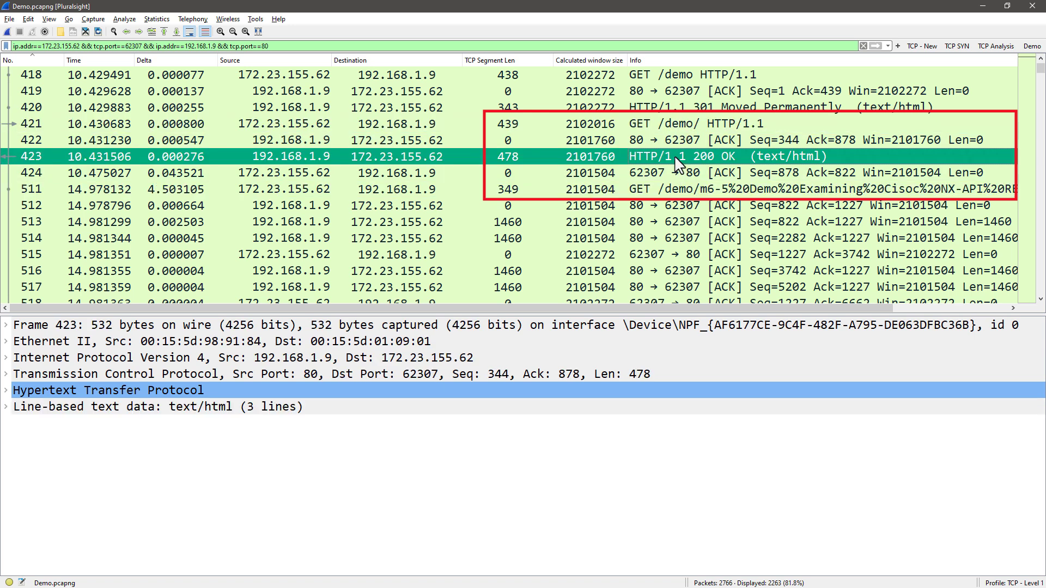
click(665, 193)
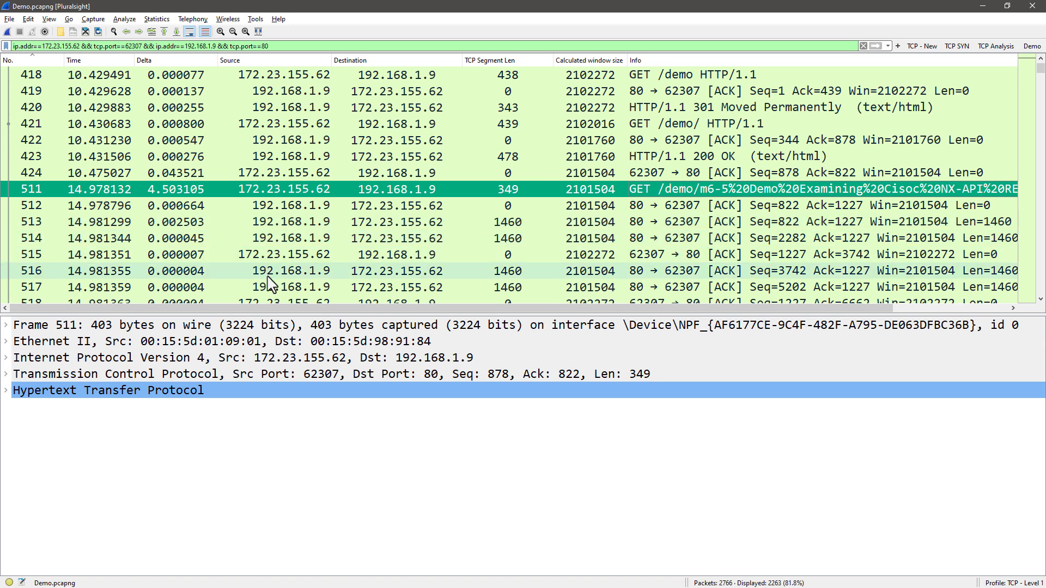
Examine the data packets following packet 511, plus the SYN and SYN, ACK packets at the start of the conversation.
scroll(271, 283, down, 2)
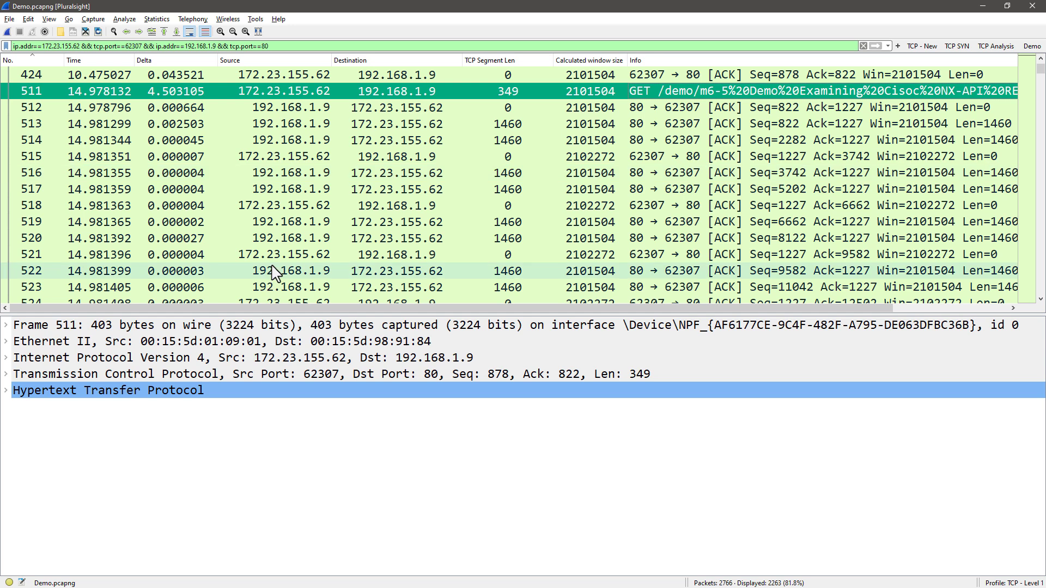
scroll(275, 272, down, 1)
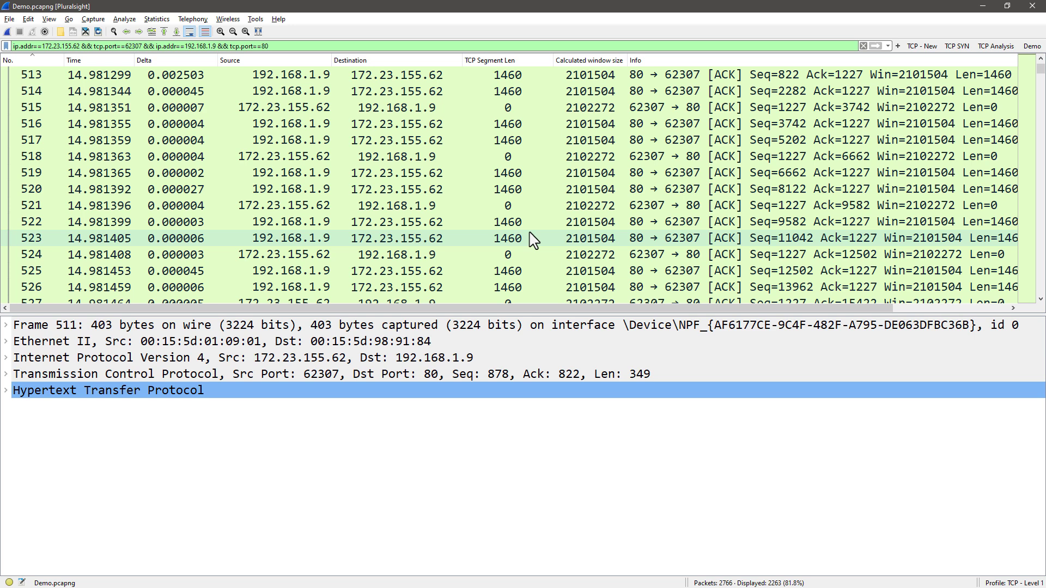
scroll(517, 175, up, 4)
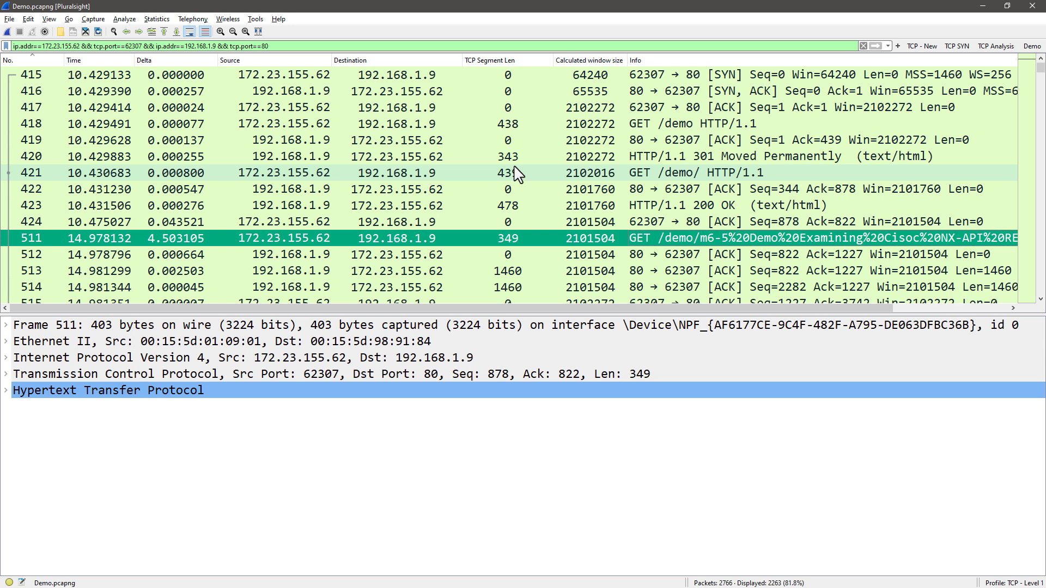
click(735, 77)
click(733, 91)
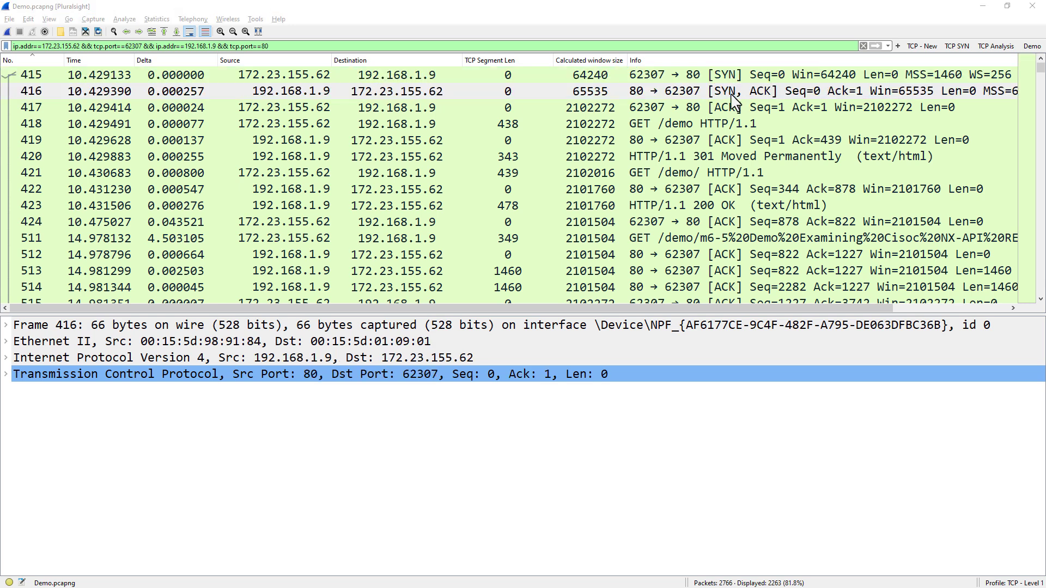
click(738, 75)
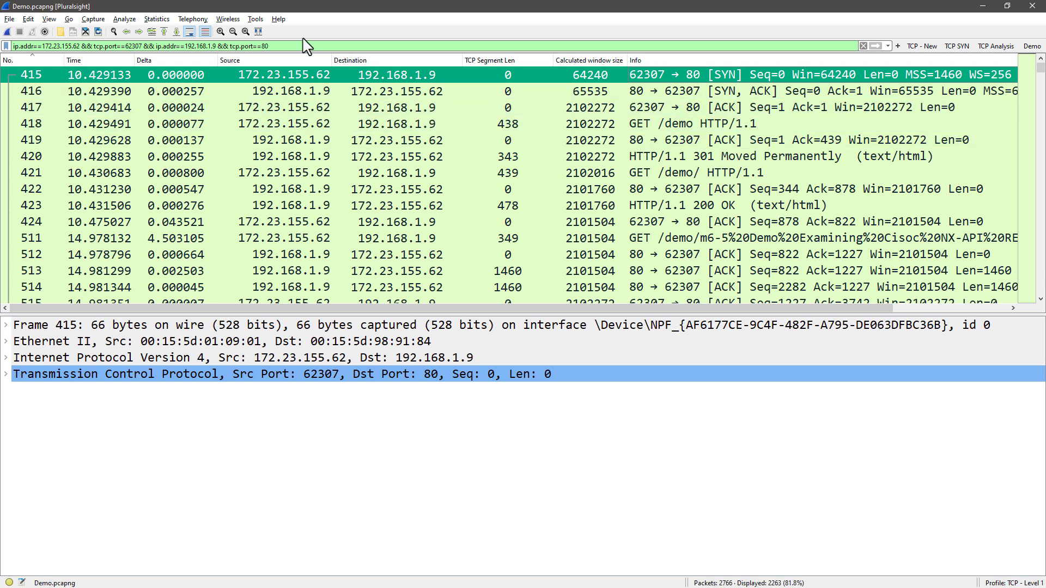
Move the TCP SYN/FIN coloring rule directly below Checksum Errors, above SMB and HTTP, and apply the coloring rules.
click(49, 19)
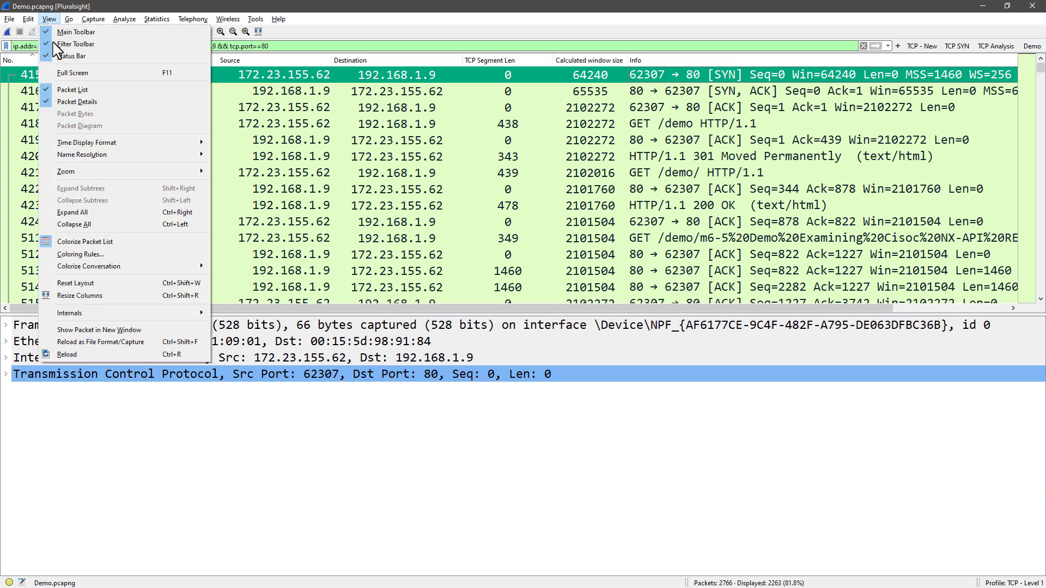
click(90, 251)
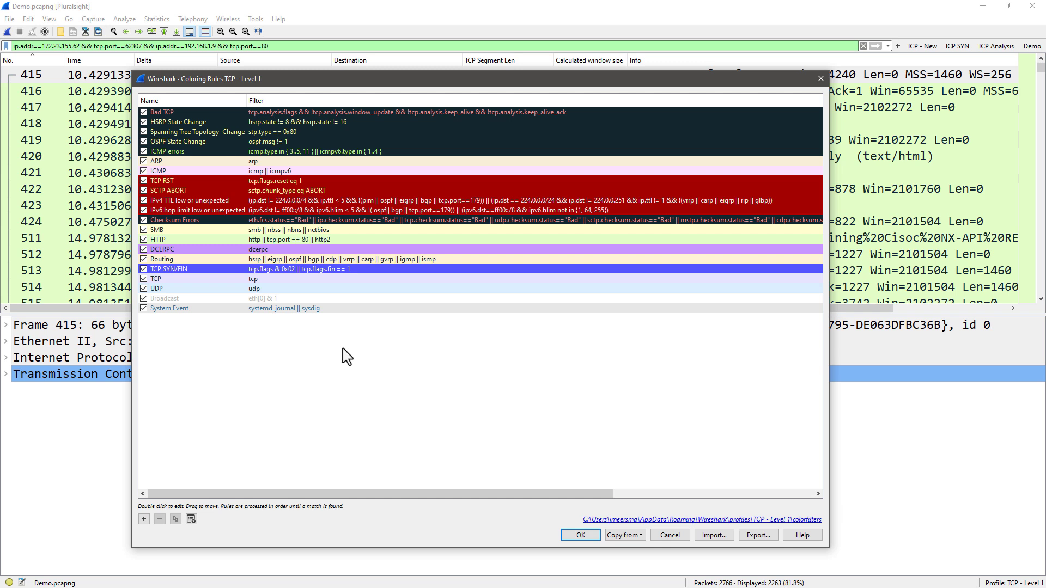
click(207, 243)
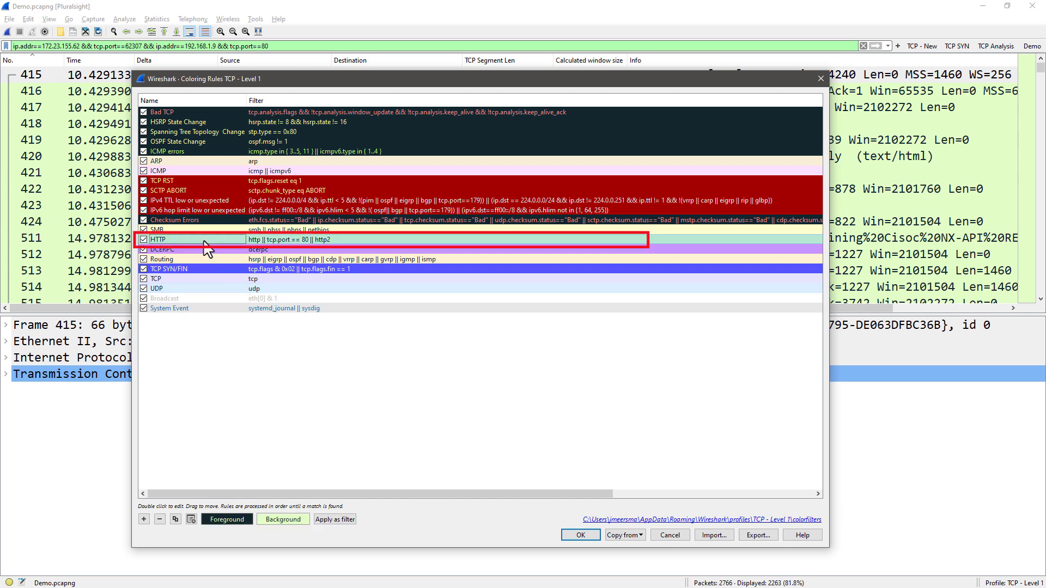
mouse_move(576, 80)
mouse_down()
mouse_move(579, 274)
mouse_move(573, 125)
mouse_up()
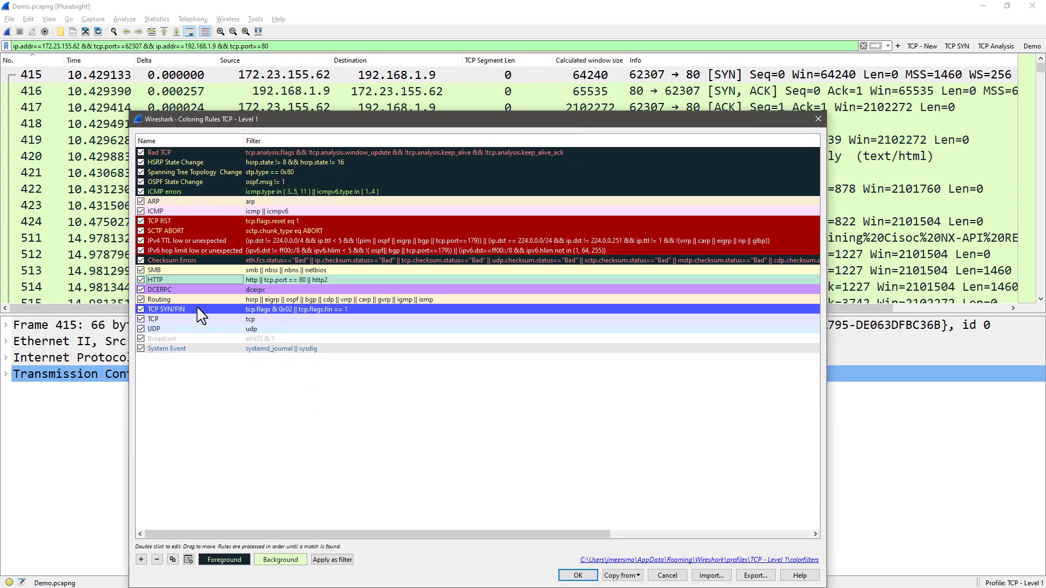
drag(202, 308, 203, 277)
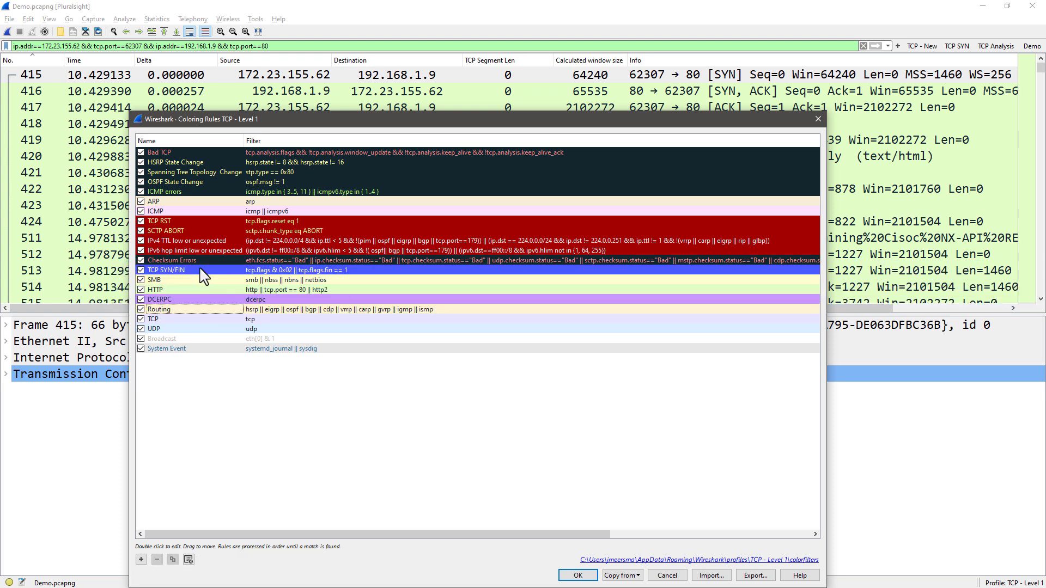
click(581, 577)
Go to the last packet of the conversation and inspect data packets 2759 and 2756 near the connection's close.
click(512, 190)
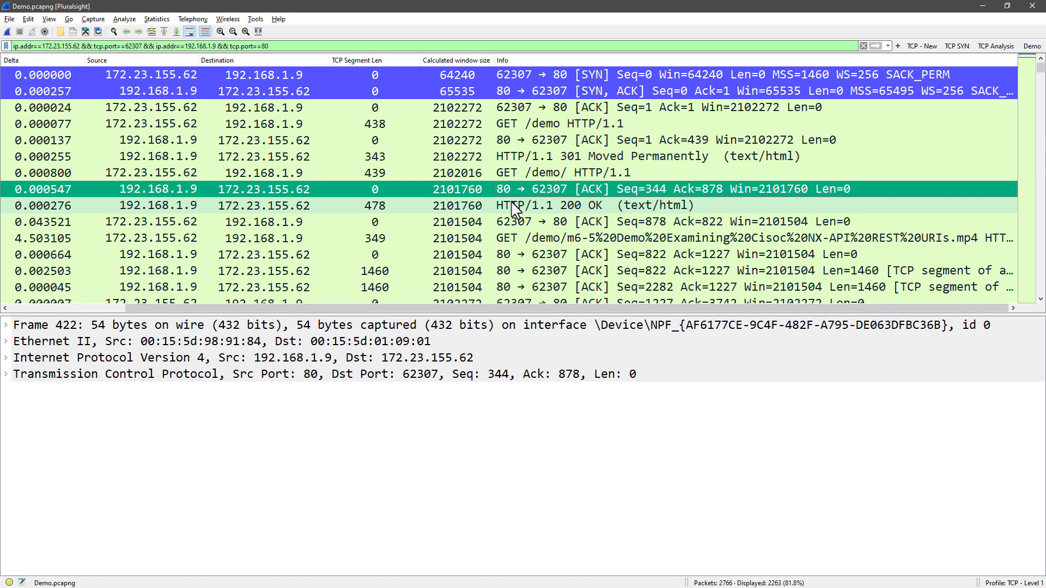
click(176, 31)
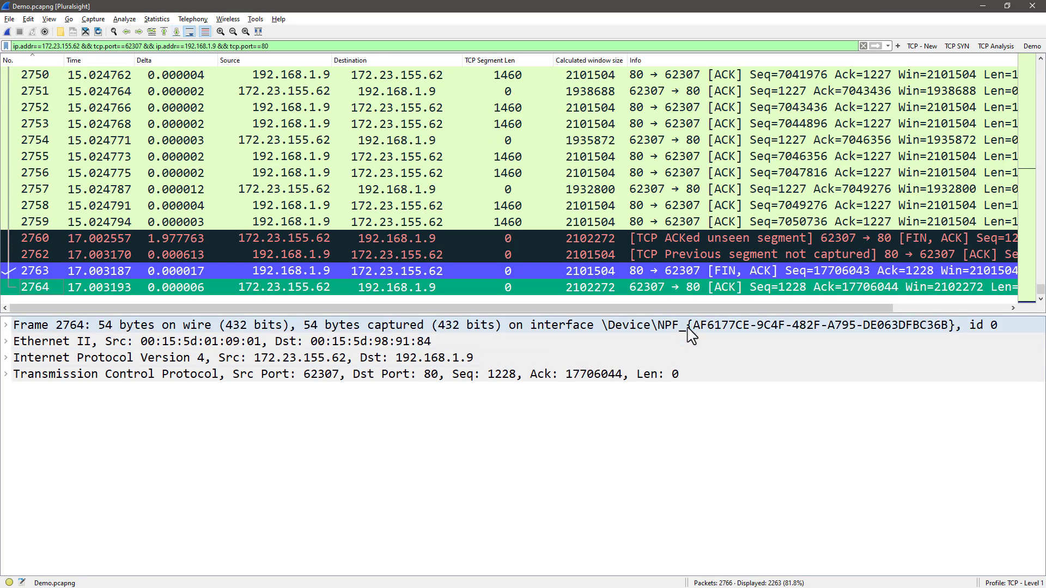
click(759, 222)
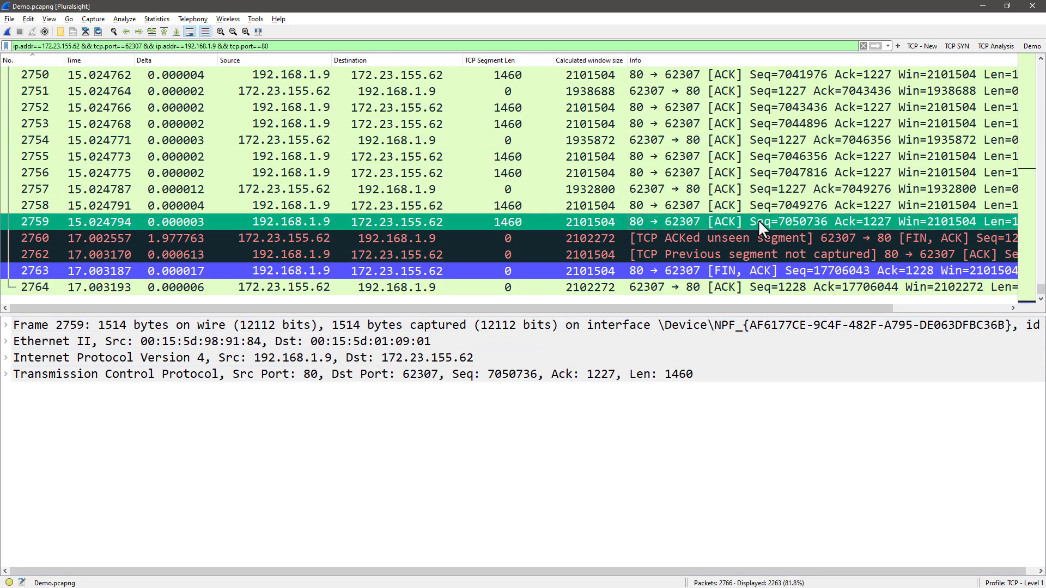
click(762, 174)
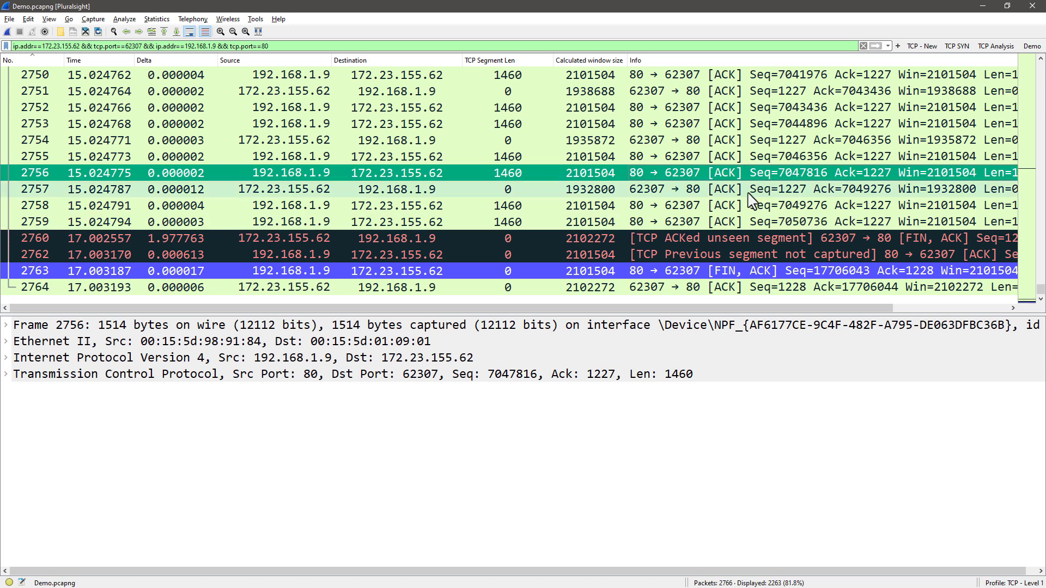